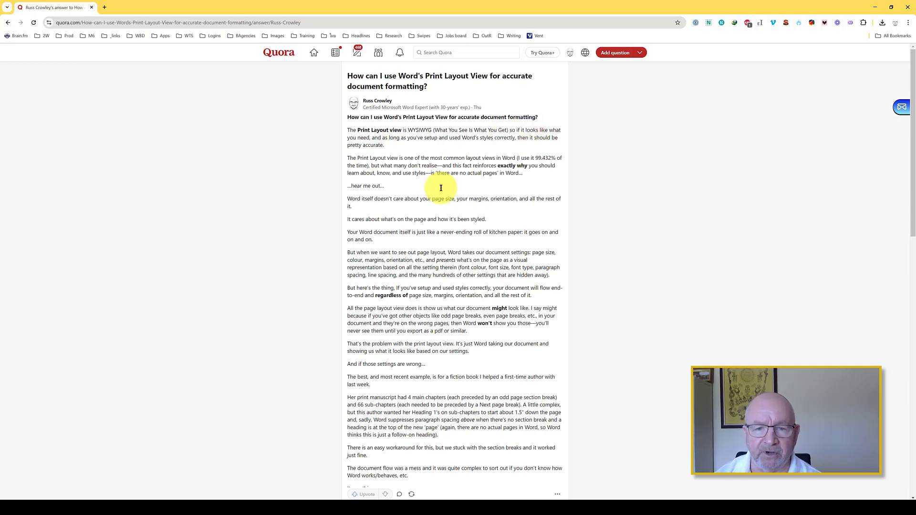
# Step: Switch to the Word manuscript, zoom out to 60% to see several pages at once, and hide the Navigation pane
pyautogui.click(178, 496)
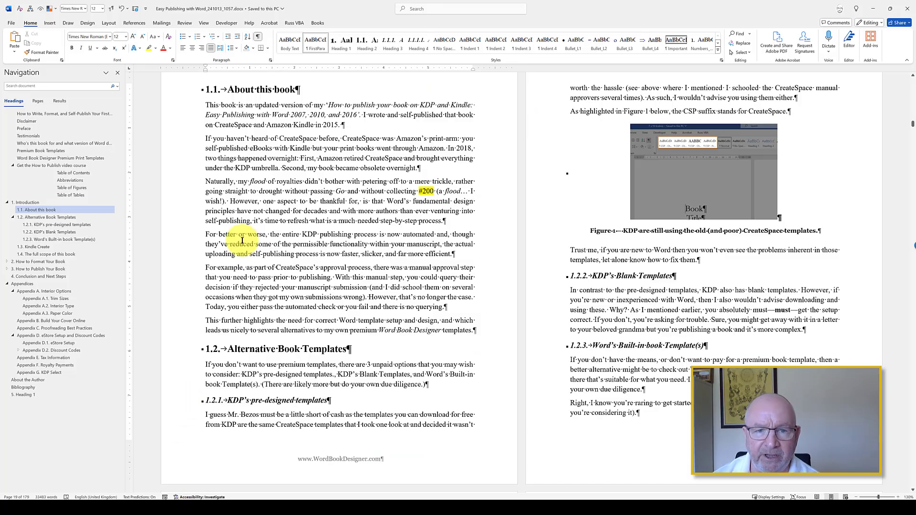
pyautogui.scroll(-4, 465, 151)
pyautogui.scroll(-3, 427, 162)
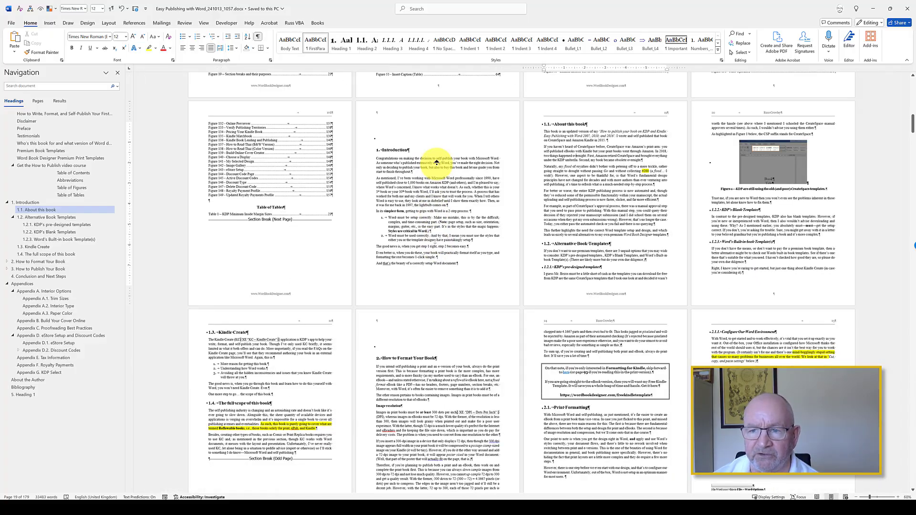
pyautogui.scroll(15, 435, 191)
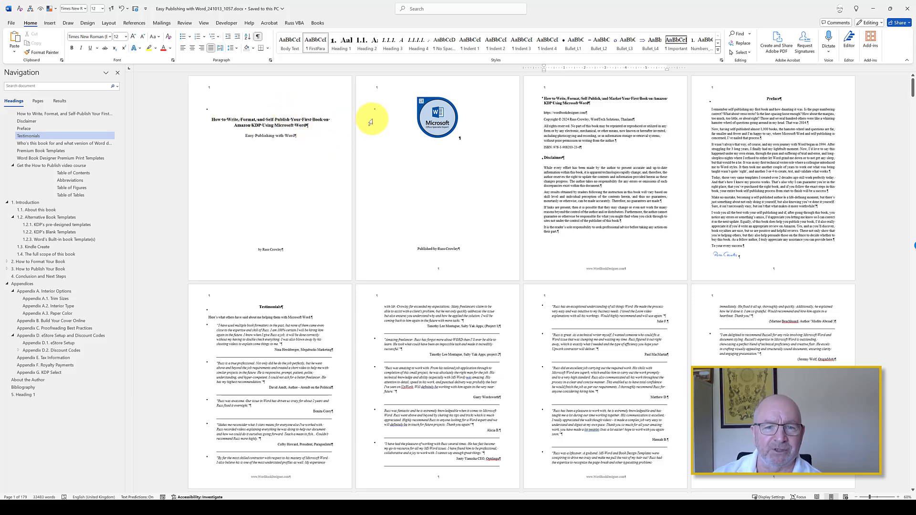
pyautogui.scroll(-1, 588, 182)
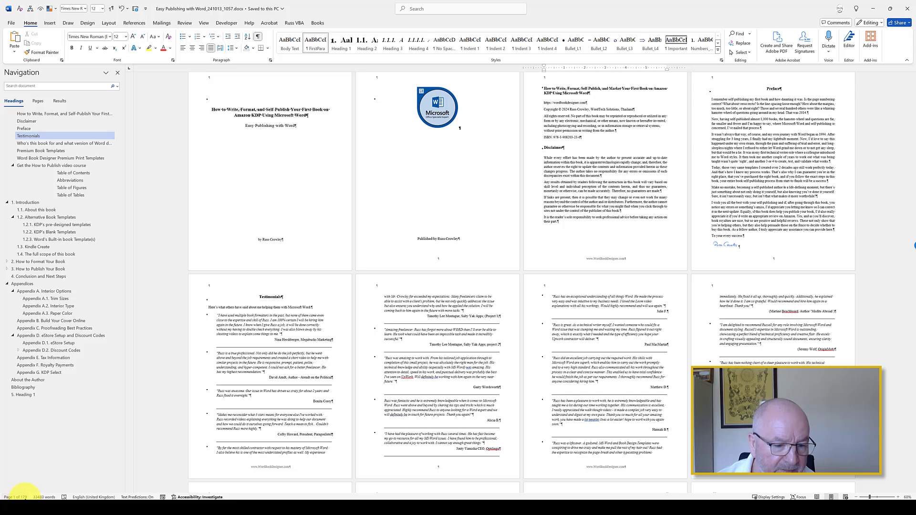
pyautogui.click(22, 497)
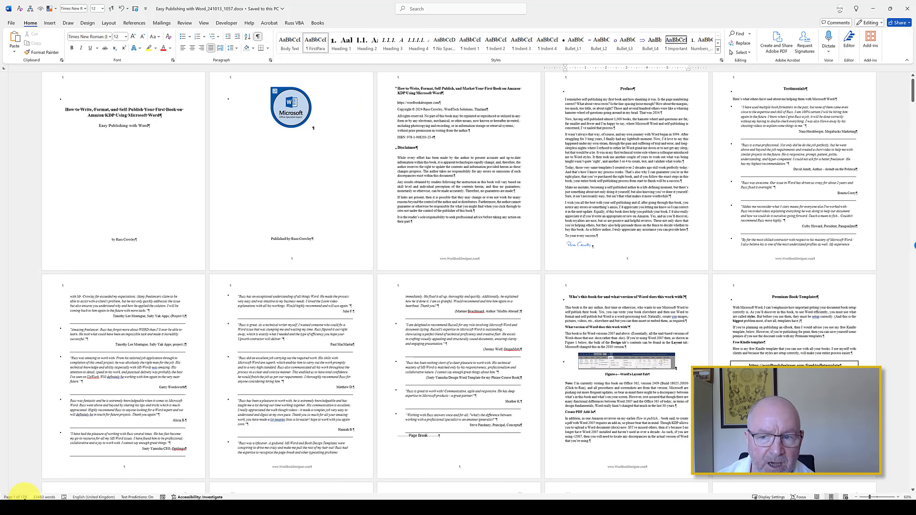
# Step: Try adding several empty paragraphs below the Microsoft badge image on the second page, and undo them
pyautogui.click(505, 180)
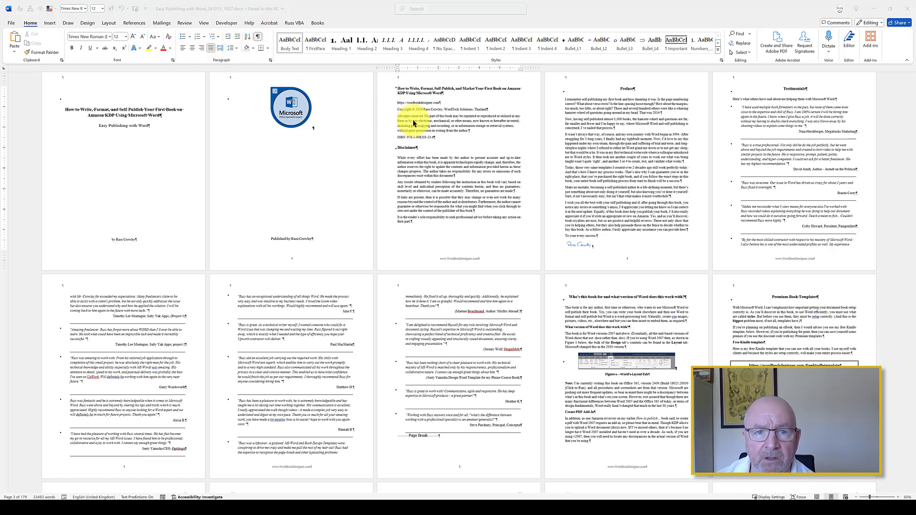
pyautogui.click(320, 130)
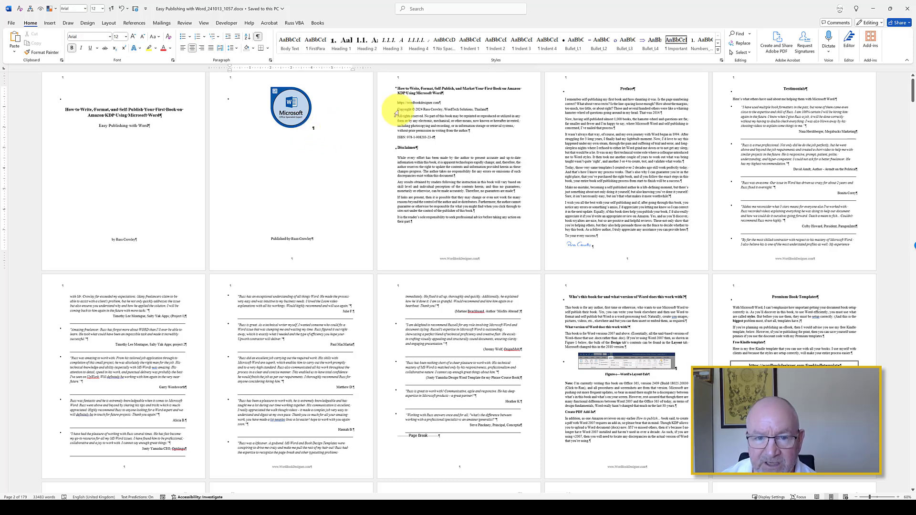
pyautogui.press('Return')
pyautogui.press('Return')
pyautogui.press('Return')
pyautogui.press('Return')
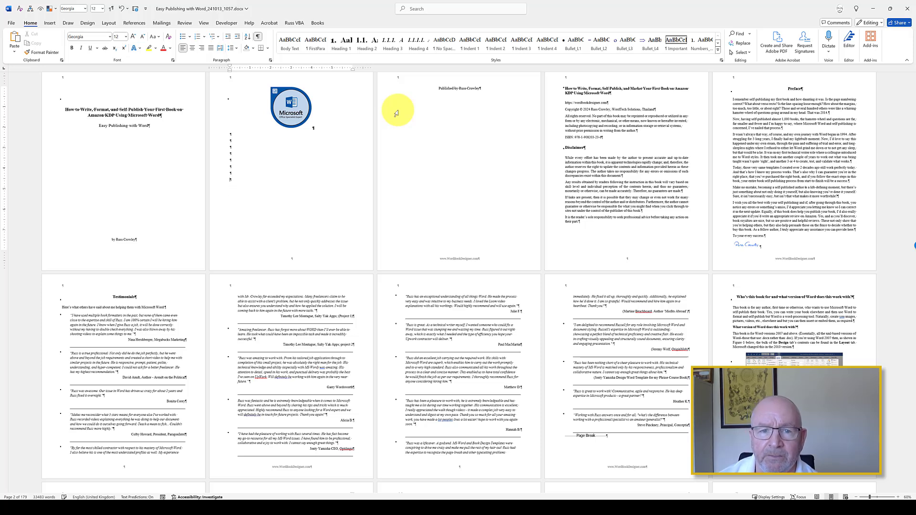
pyautogui.press('BackSpace')
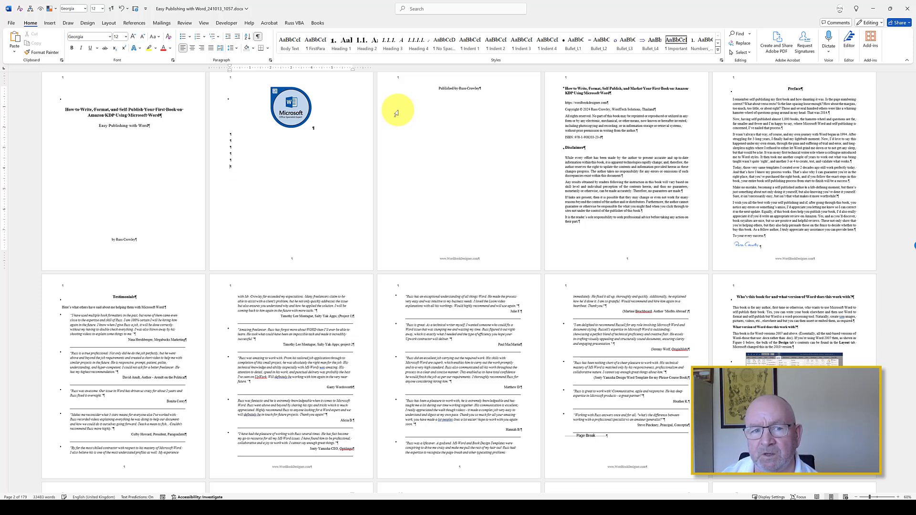
pyautogui.hotkey('ctrl', 'z')
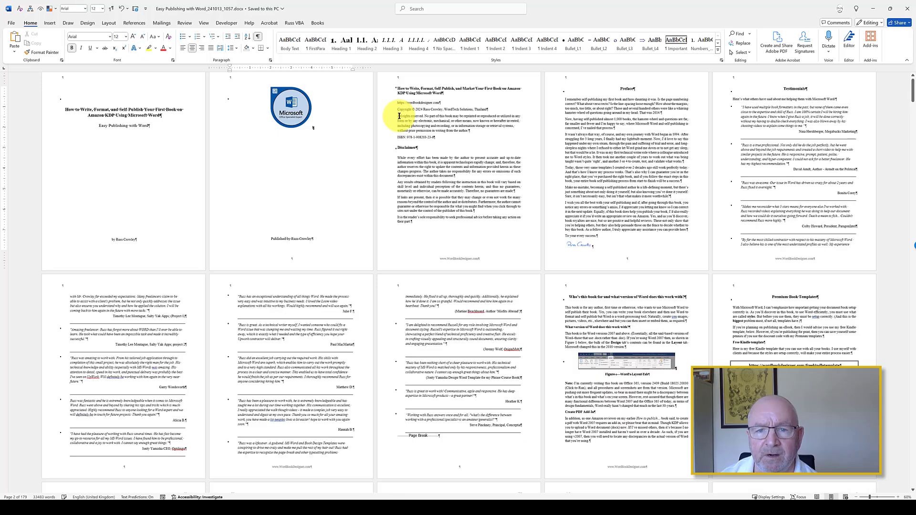
# Step: Examine the page size, margin and orientation options and the Page Setup paper settings for the "Who's this book for" section
pyautogui.scroll(-3, 521, 139)
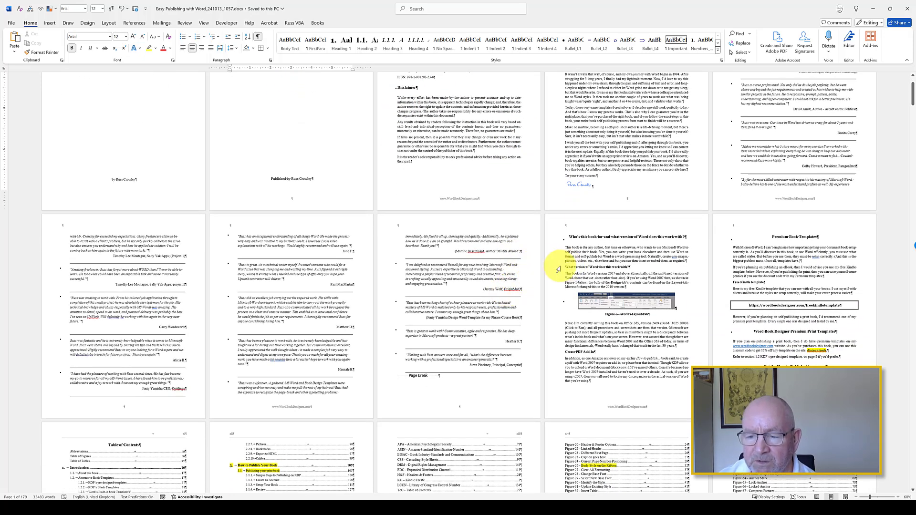
pyautogui.scroll(-4, 572, 281)
pyautogui.scroll(-4, 525, 278)
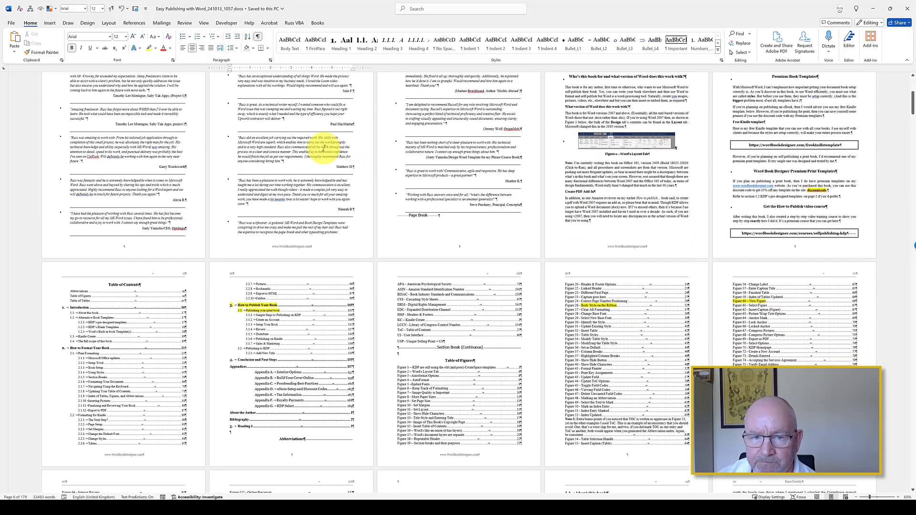
pyautogui.scroll(3, 545, 231)
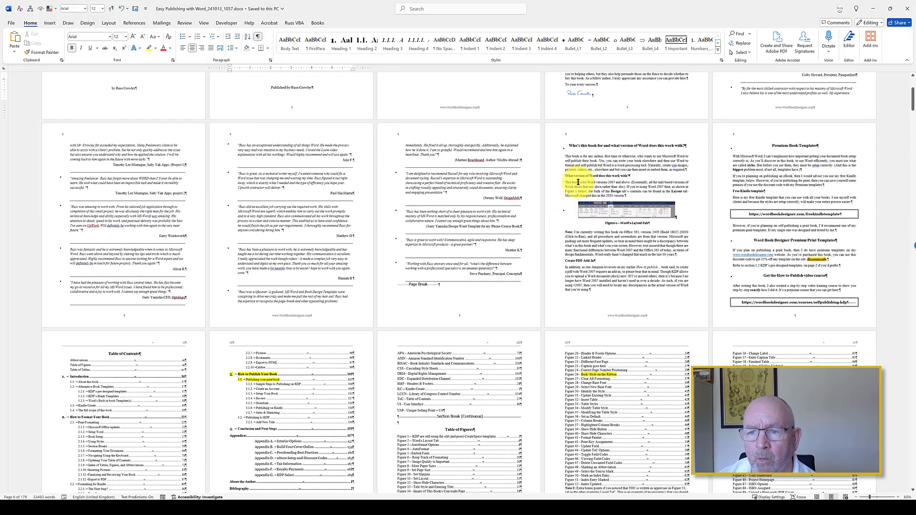
pyautogui.click(587, 170)
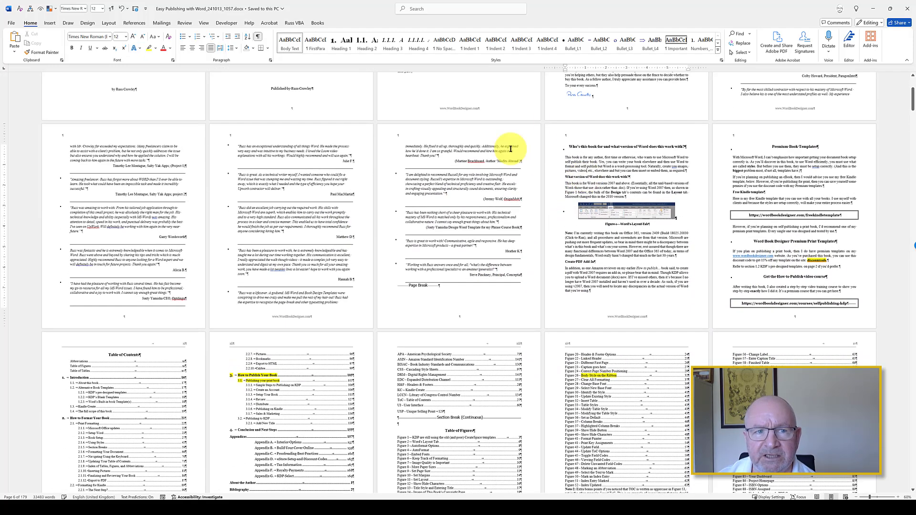
pyautogui.click(109, 23)
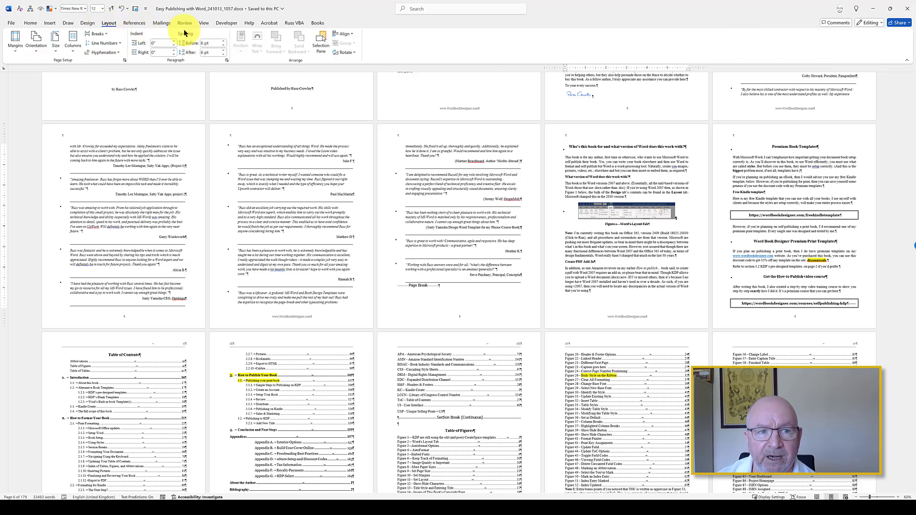
pyautogui.click(58, 51)
pyautogui.press('Escape')
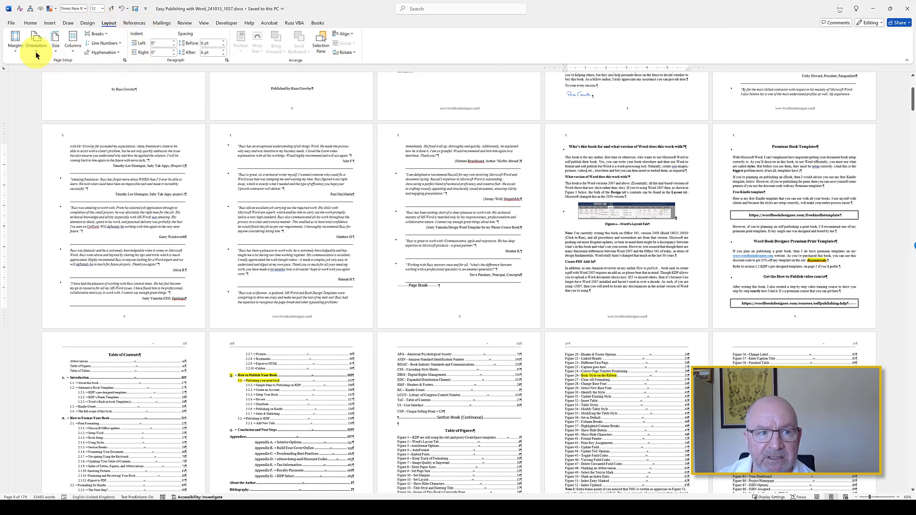
pyautogui.click(16, 50)
pyautogui.press('Escape')
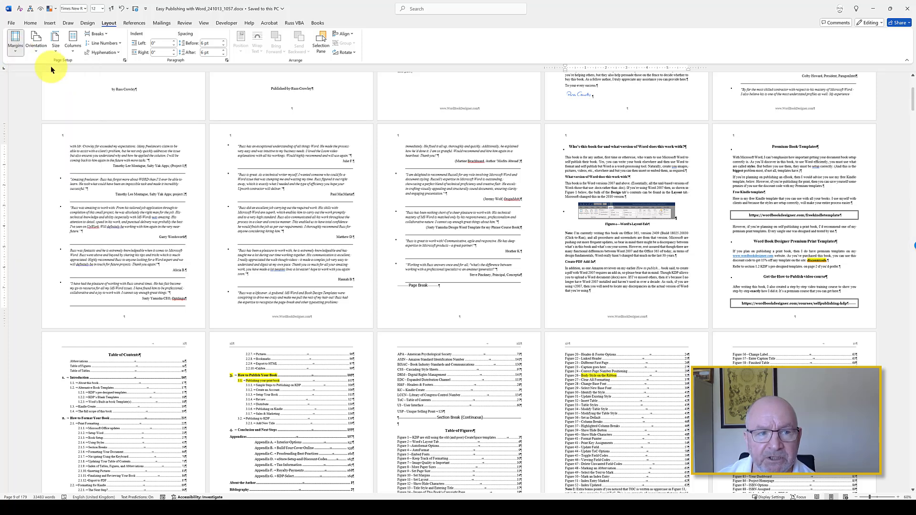
pyautogui.click(36, 47)
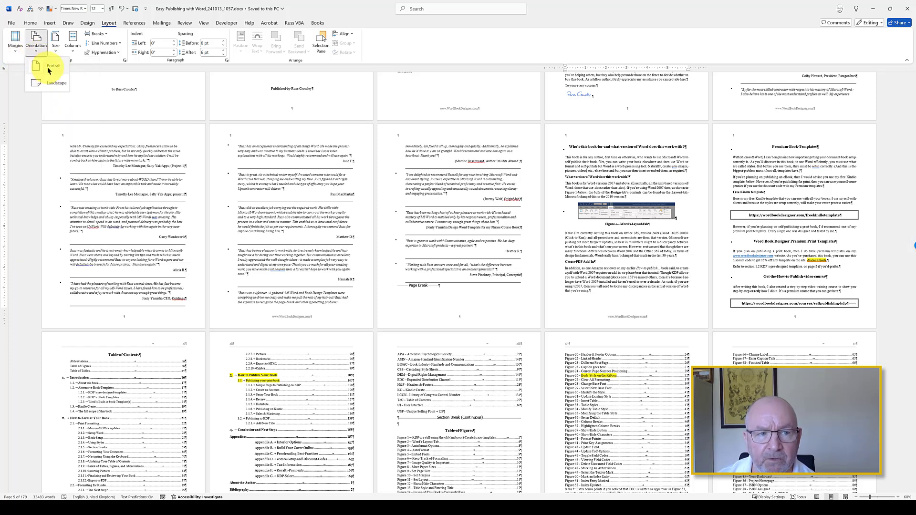
pyautogui.press('Escape')
pyautogui.click(125, 60)
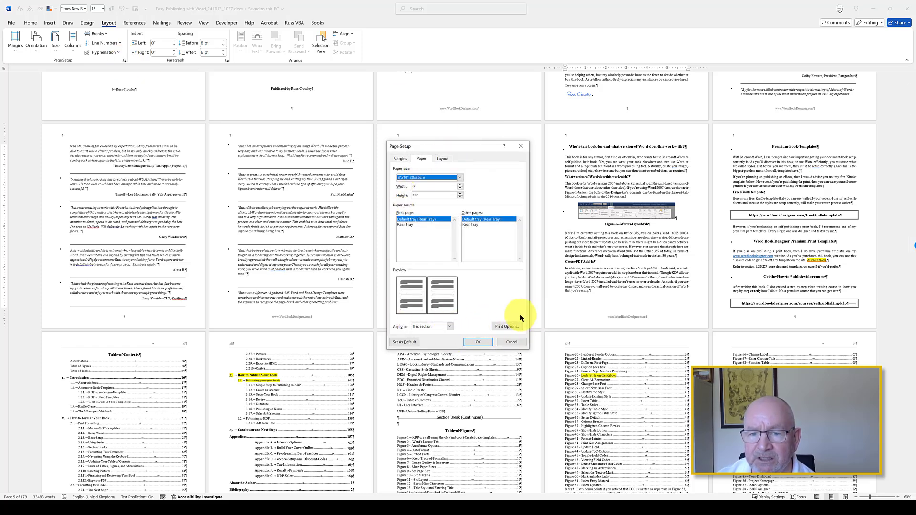
pyautogui.press('Escape')
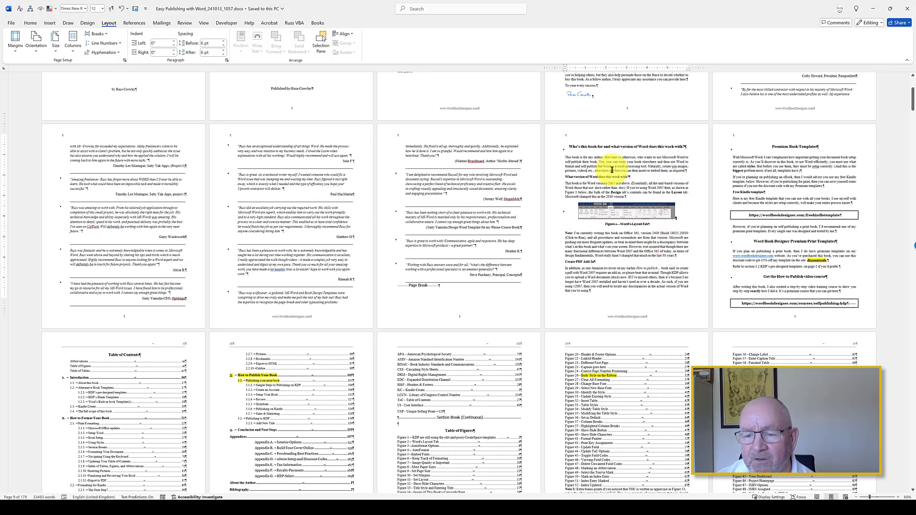
# Step: Switch the manuscript from Print Layout to Outline view
pyautogui.scroll(-3, 601, 181)
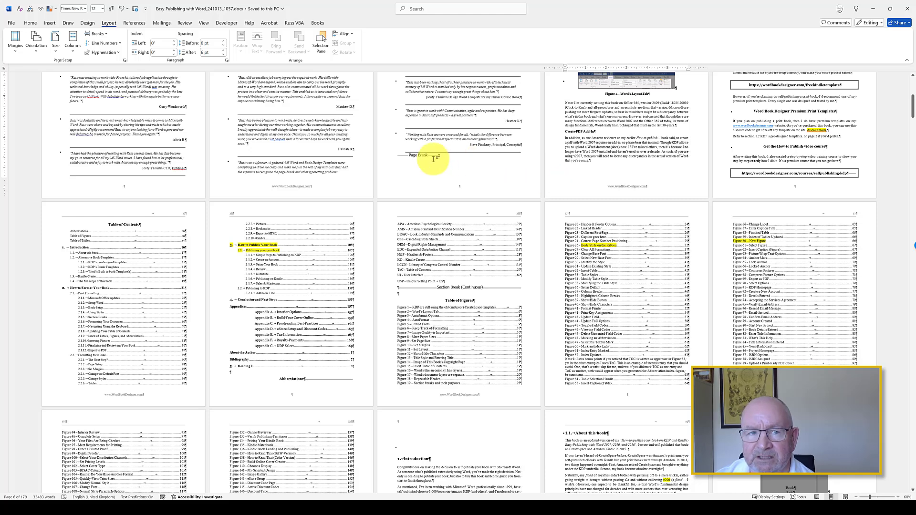
pyautogui.scroll(-1, 429, 159)
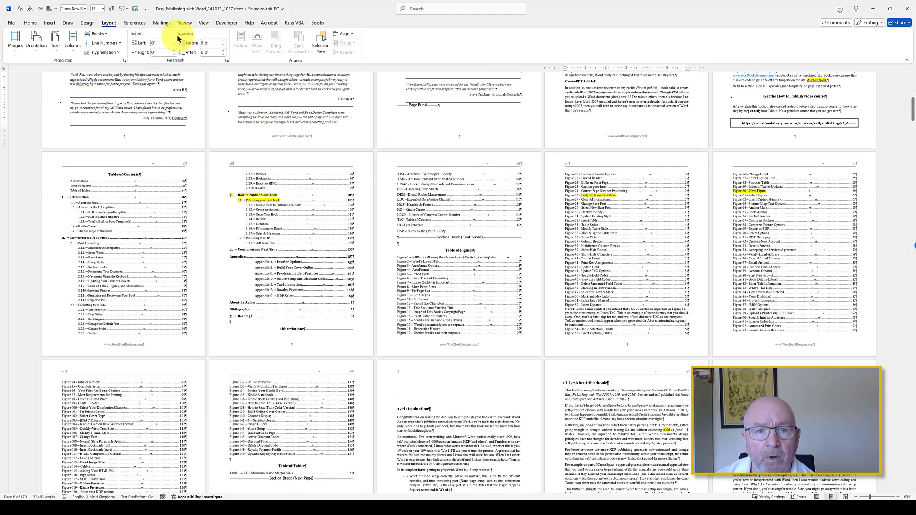
pyautogui.click(200, 25)
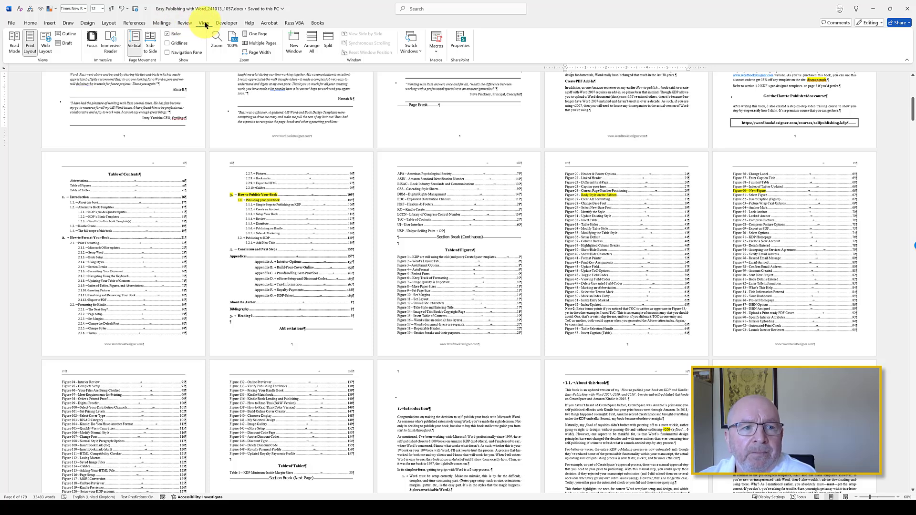
pyautogui.click(68, 37)
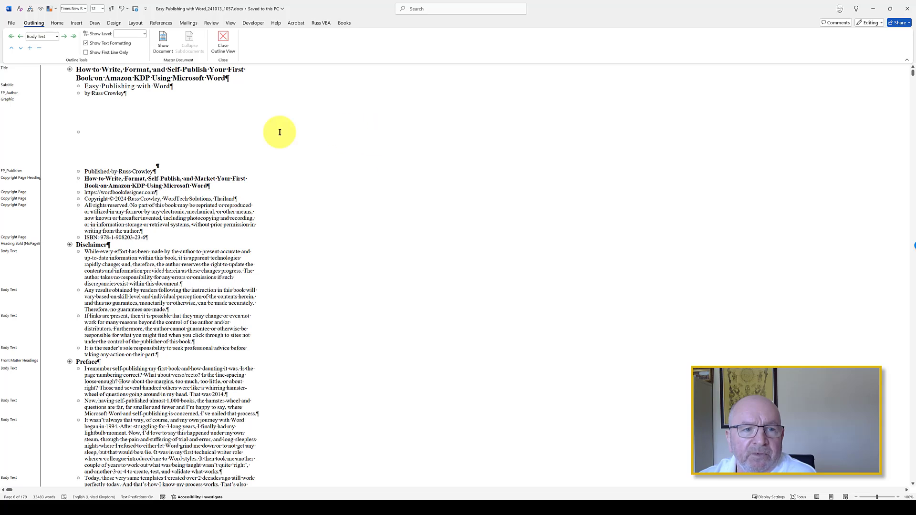
# Step: Turn off the display of text formatting in the outline
pyautogui.scroll(-18, 196, 126)
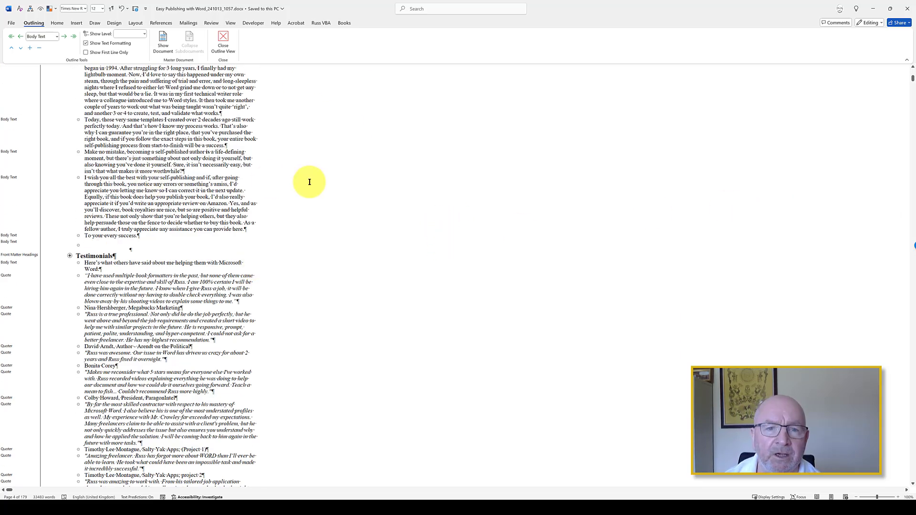
pyautogui.scroll(-6, 395, 179)
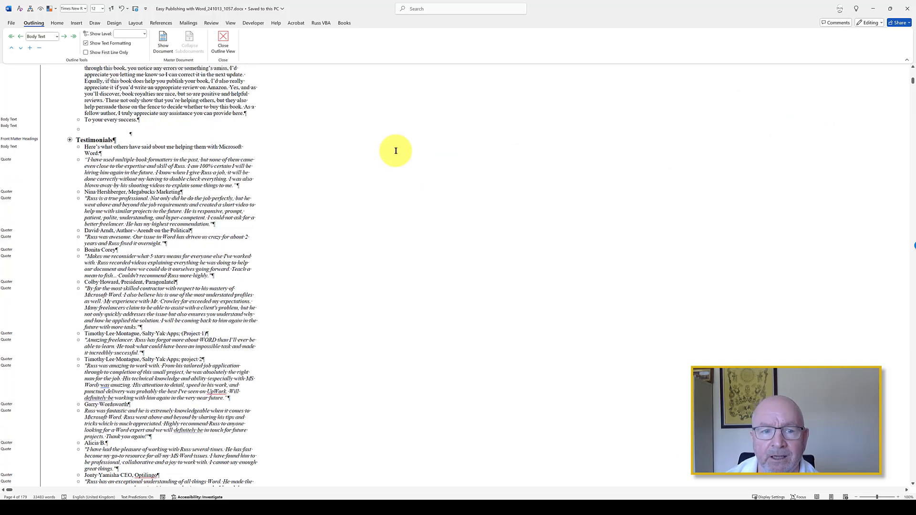
pyautogui.scroll(-20, 396, 151)
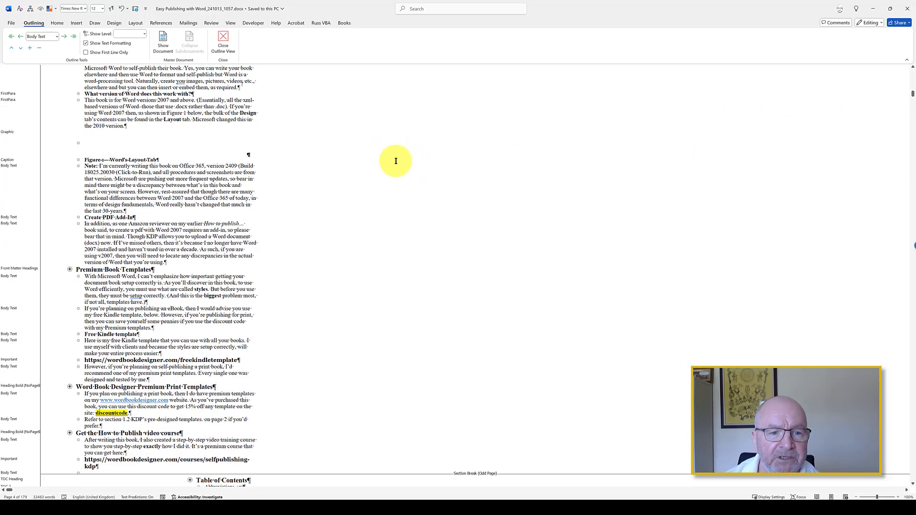
pyautogui.scroll(-20, 396, 161)
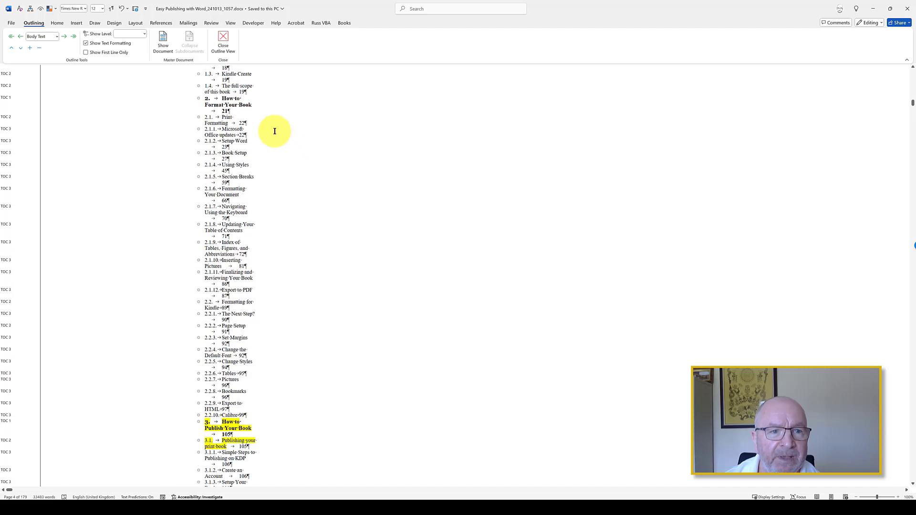
pyautogui.click(110, 43)
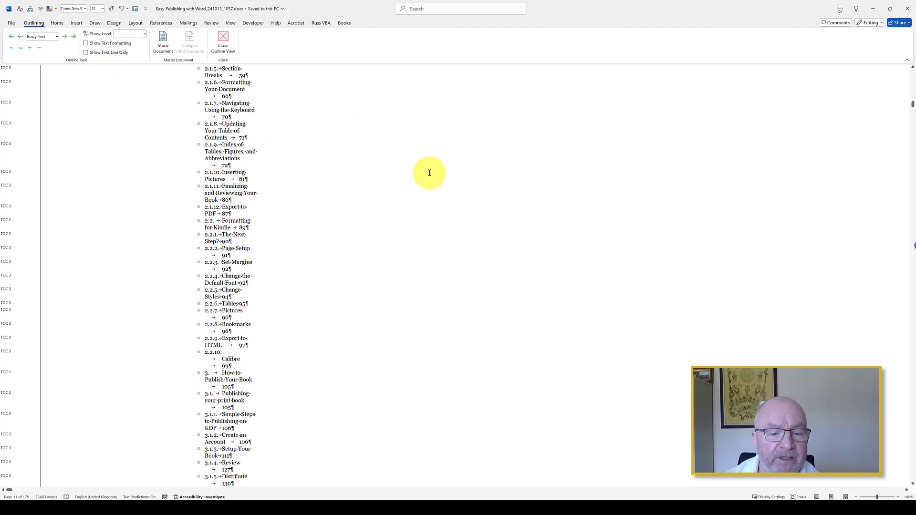
# Step: Look through the unformatted outline text from the table of contents down to the Modifying Styles section
pyautogui.scroll(-20, 430, 172)
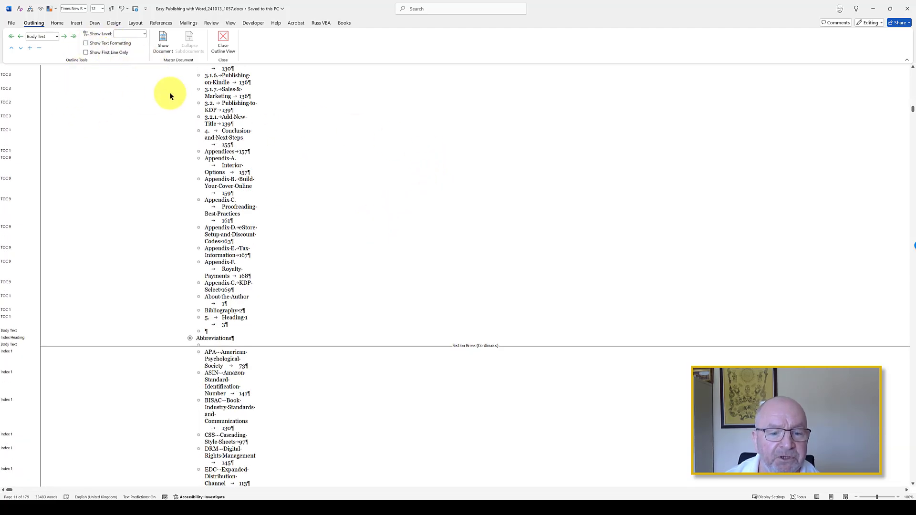
pyautogui.scroll(-20, 394, 330)
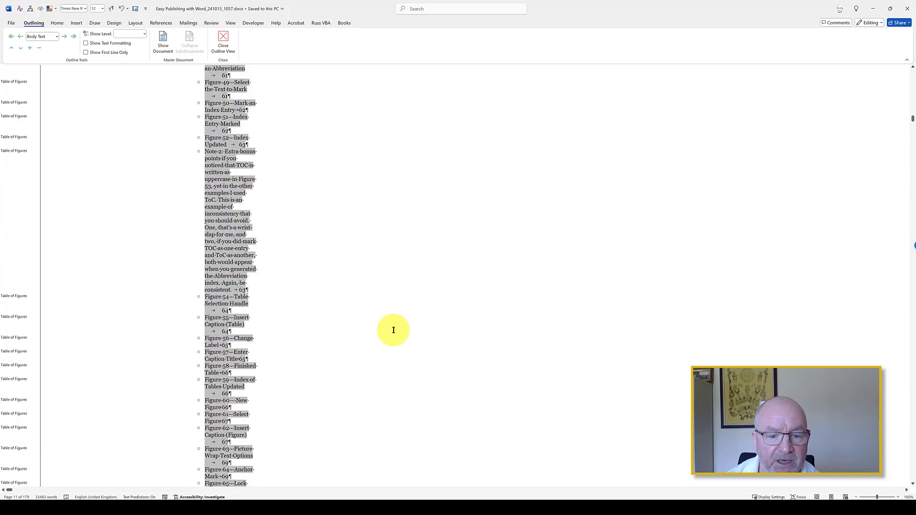
pyautogui.scroll(-20, 393, 330)
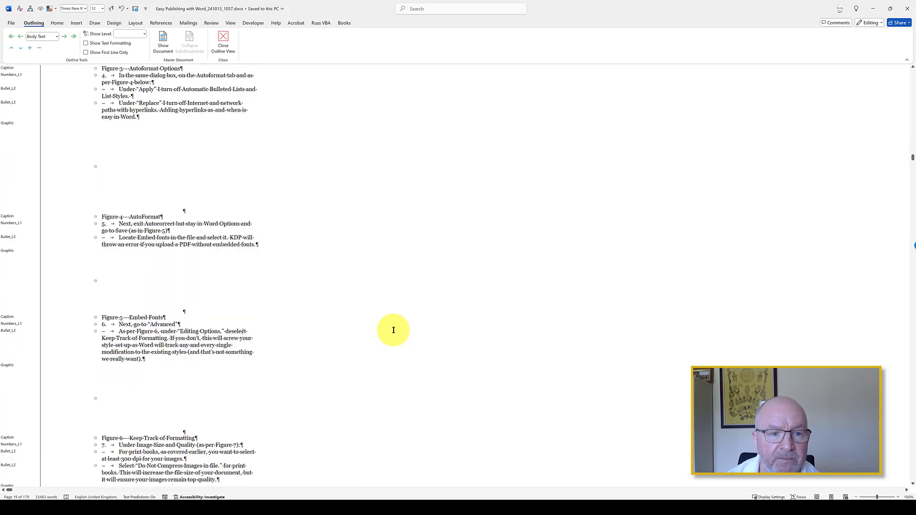
pyautogui.scroll(-20, 393, 330)
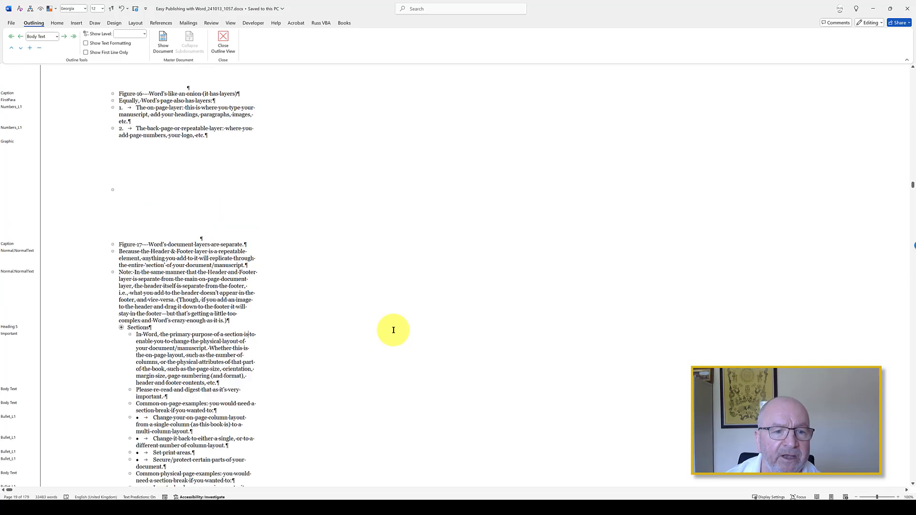
pyautogui.scroll(-20, 394, 330)
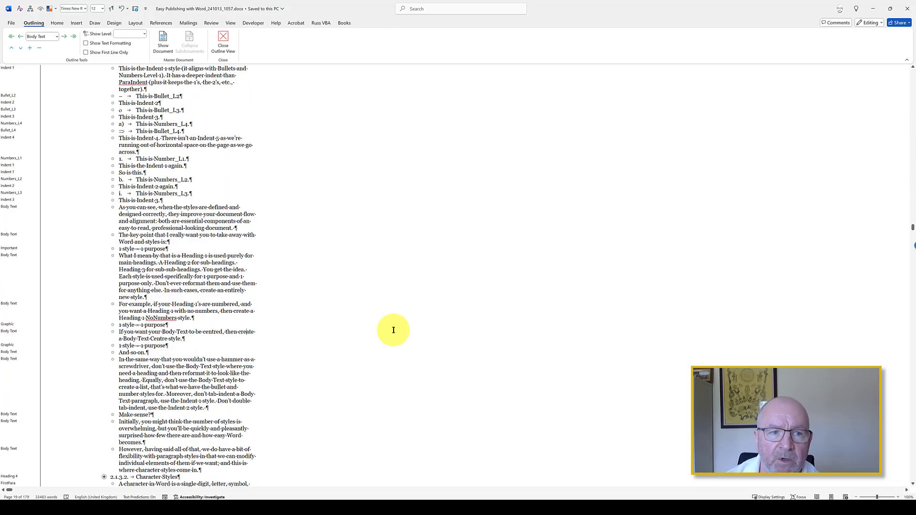
pyautogui.scroll(-10, 394, 330)
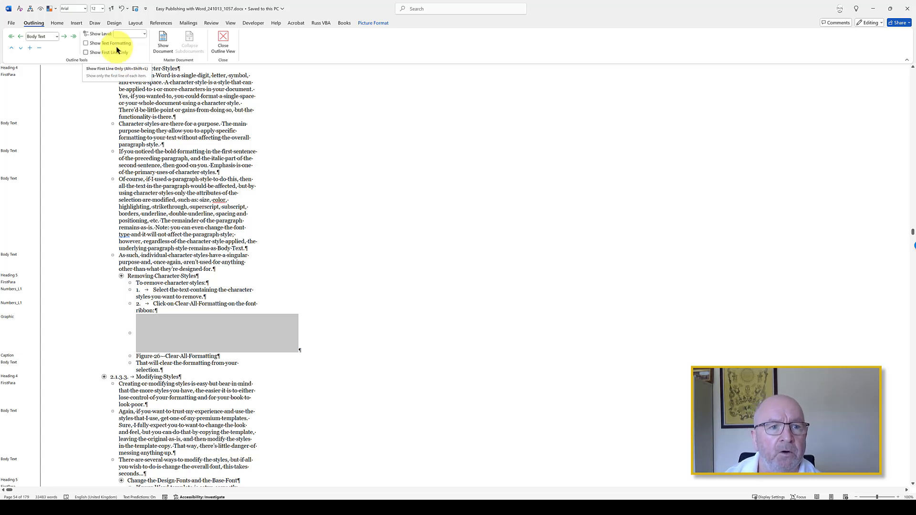
# Step: Set the paper size to A3 (Scaled) and apply it to the whole document
pyautogui.click(136, 23)
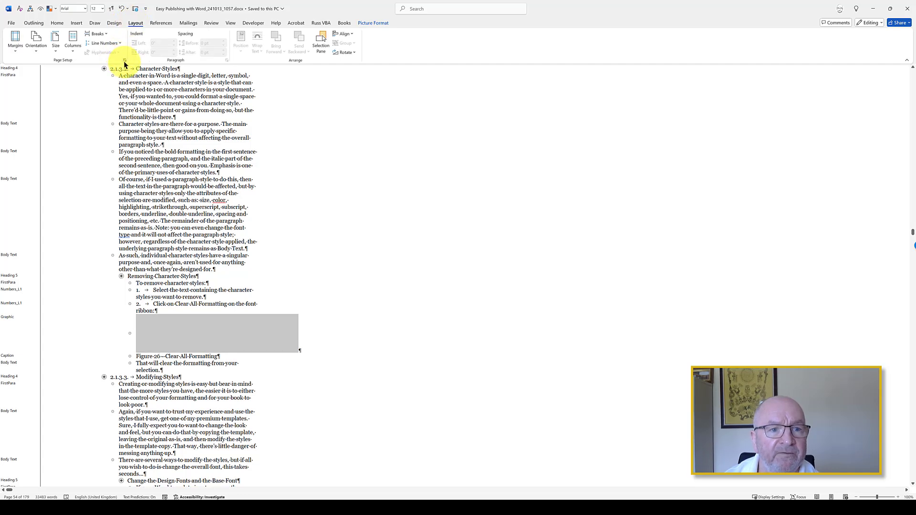
pyautogui.click(125, 60)
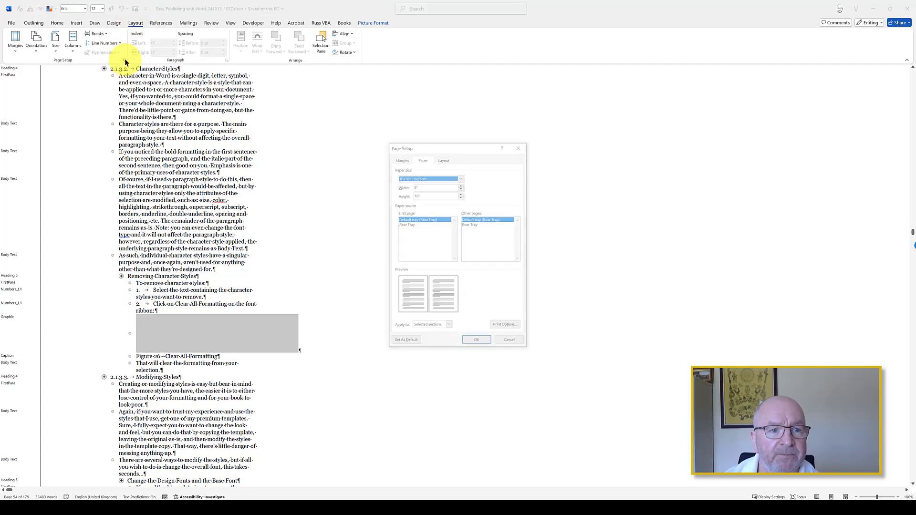
pyautogui.click(455, 178)
pyautogui.moveTo(462, 189); pyautogui.dragTo(461, 194)
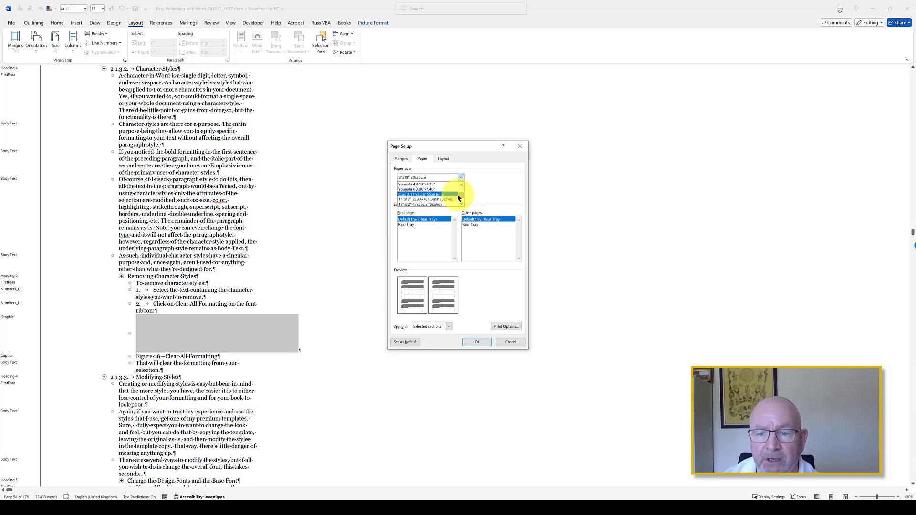
pyautogui.click(462, 204)
pyautogui.click(461, 205)
pyautogui.click(448, 200)
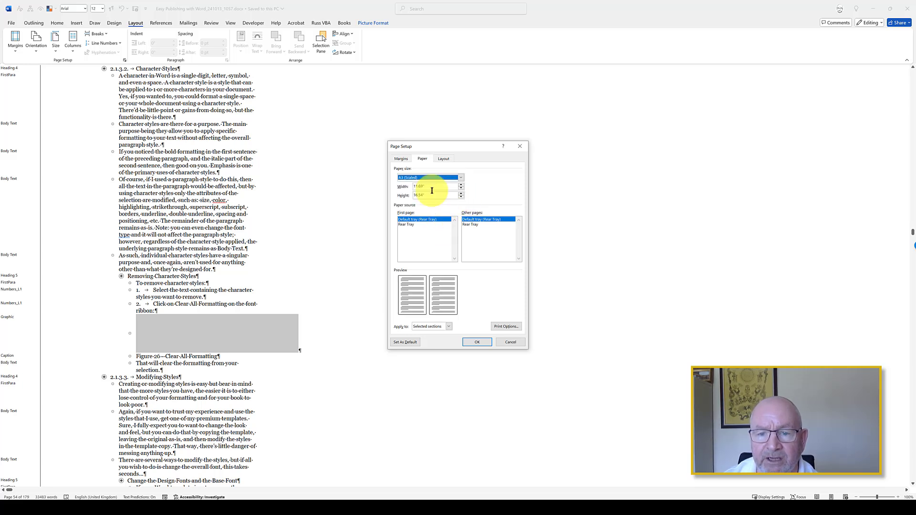
pyautogui.click(444, 329)
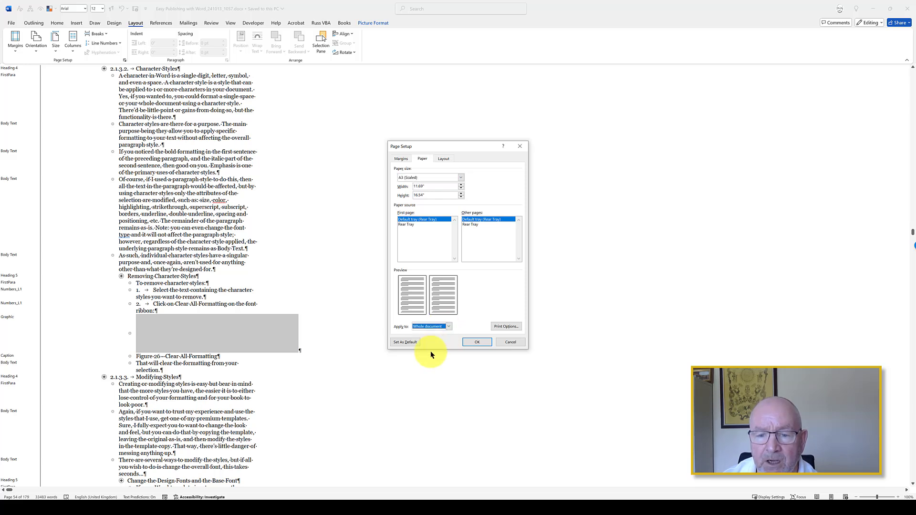
pyautogui.click(479, 342)
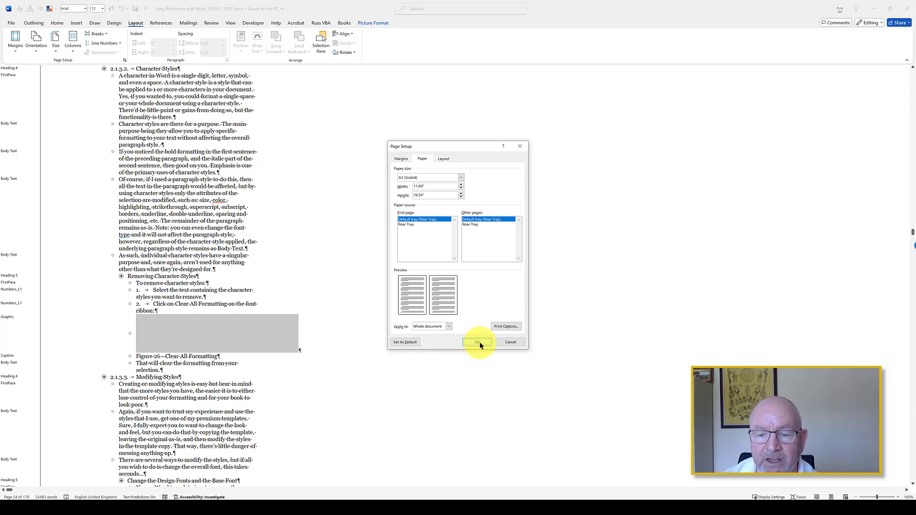
pyautogui.click(209, 228)
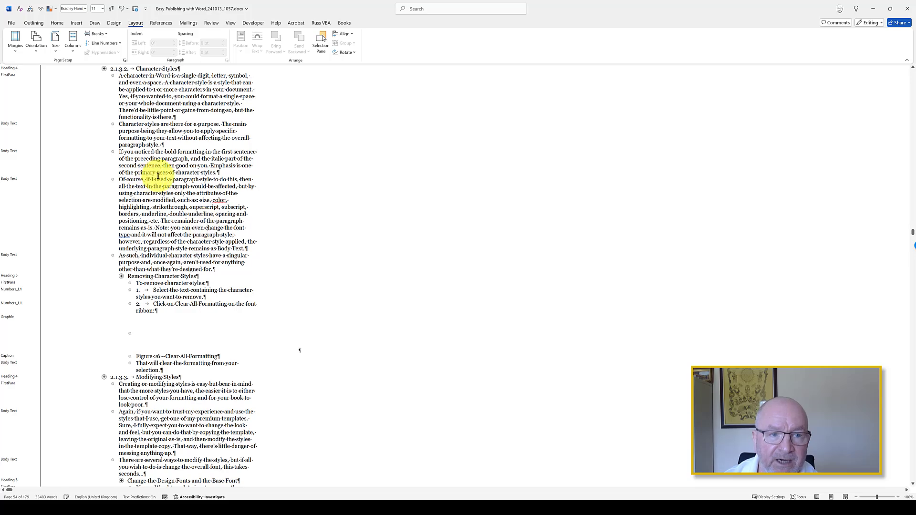
# Step: Look through the outline text from Character Styles down to Section Breaks to see how the A3 paper size affects it
pyautogui.scroll(-2, 159, 177)
pyautogui.scroll(-20, 160, 177)
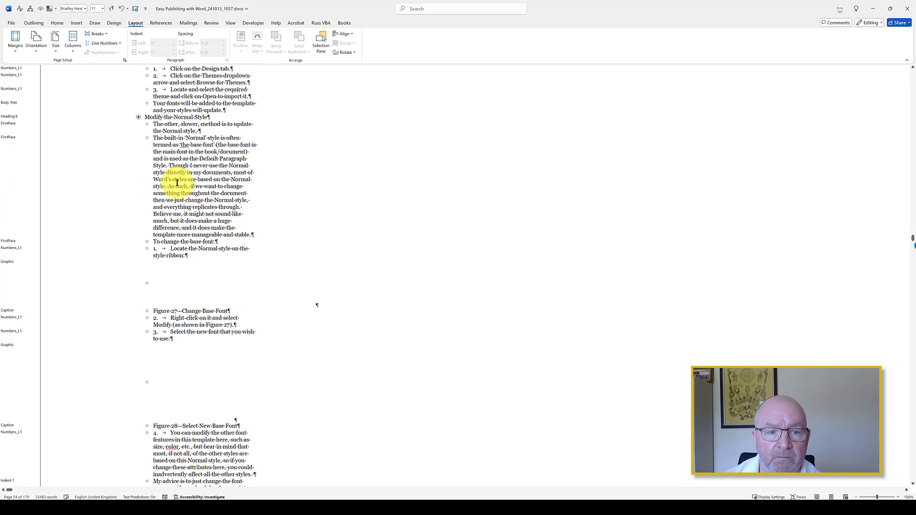
pyautogui.scroll(-12, 184, 186)
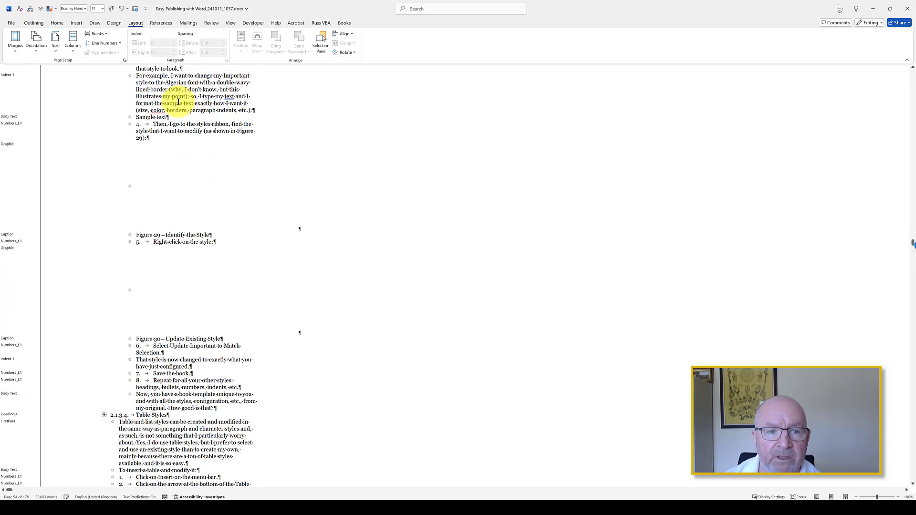
pyautogui.click(173, 103)
pyautogui.scroll(-8, 187, 214)
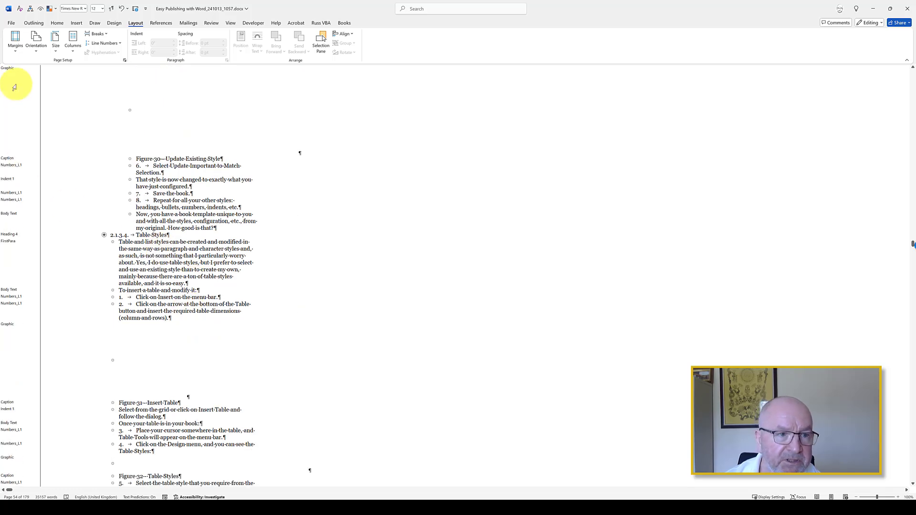
pyautogui.scroll(-7, 19, 203)
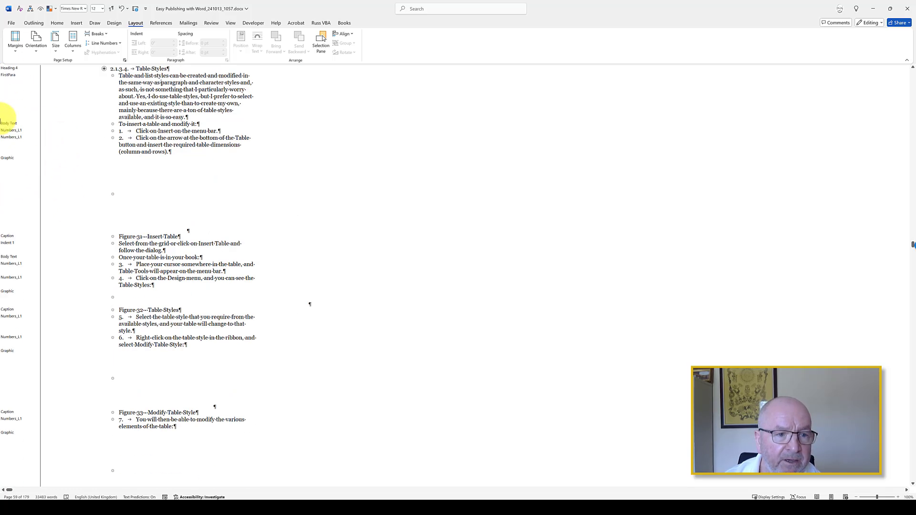
pyautogui.click(175, 107)
pyautogui.scroll(-3, 151, 175)
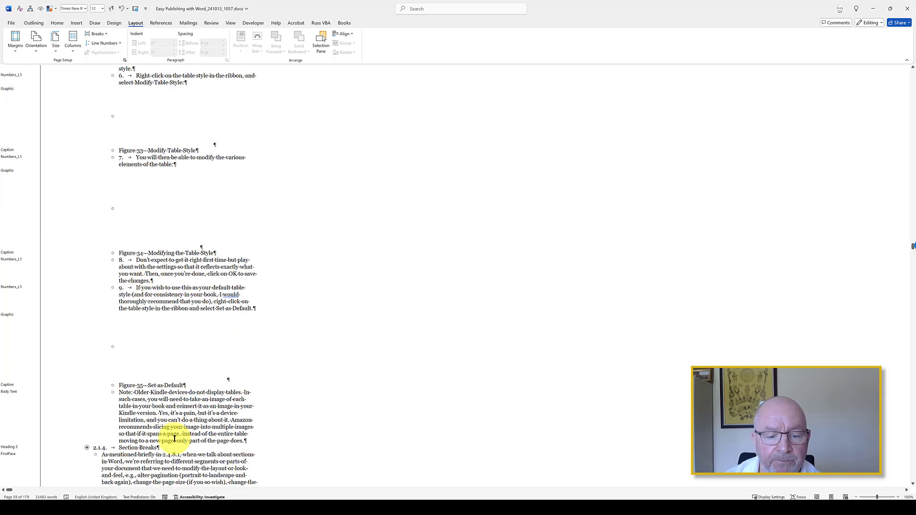
# Step: Close Outline view and zoom out to 10% to see every page through to the last one
pyautogui.click(807, 469)
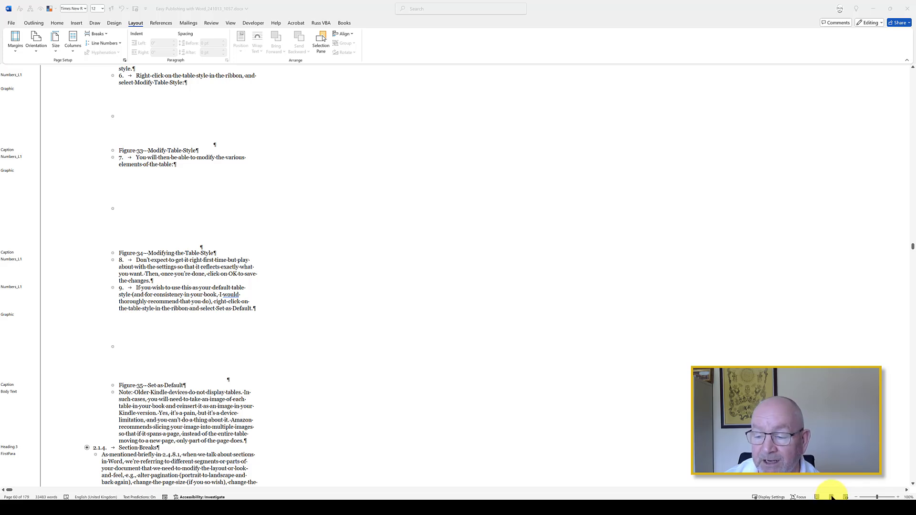
pyautogui.click(30, 19)
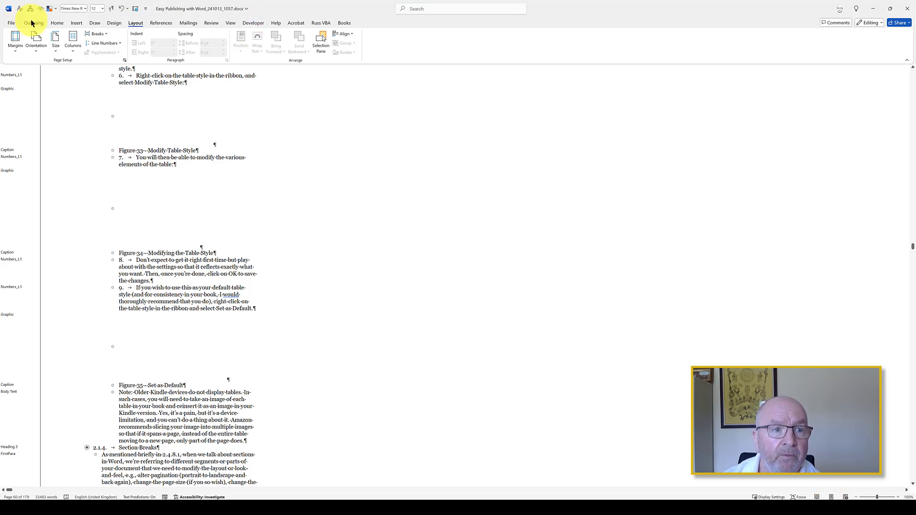
pyautogui.click(33, 23)
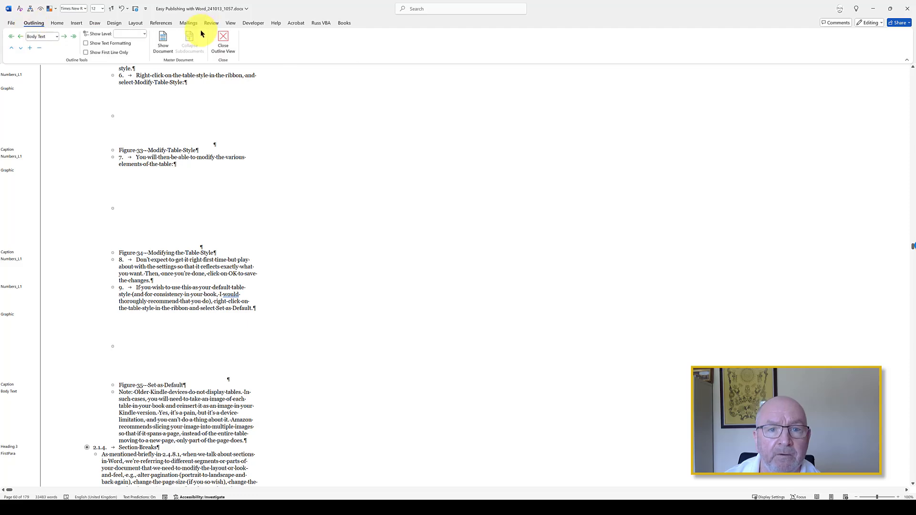
pyautogui.click(229, 37)
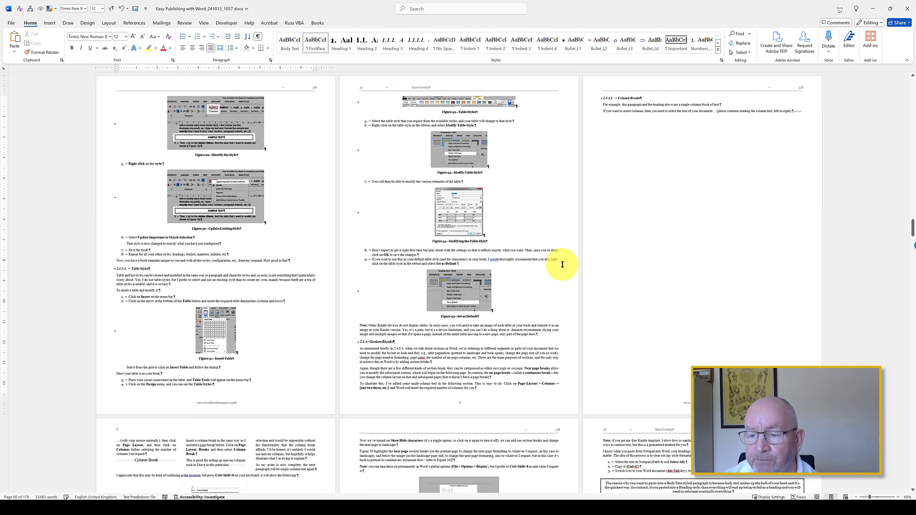
pyautogui.scroll(-5, 542, 240)
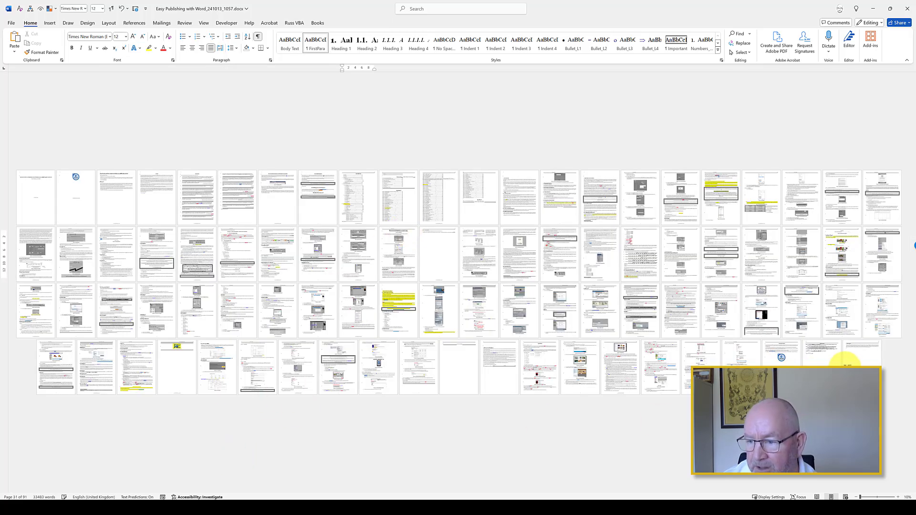
pyautogui.click(860, 355)
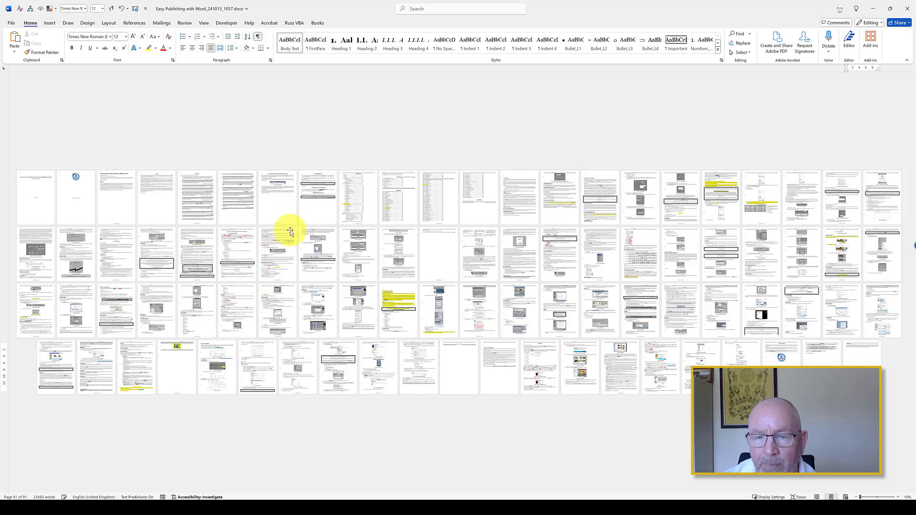
# Step: Display the Navigation pane, then go to the Introduction heading and enlarge the pages to 60%
pyautogui.click(204, 23)
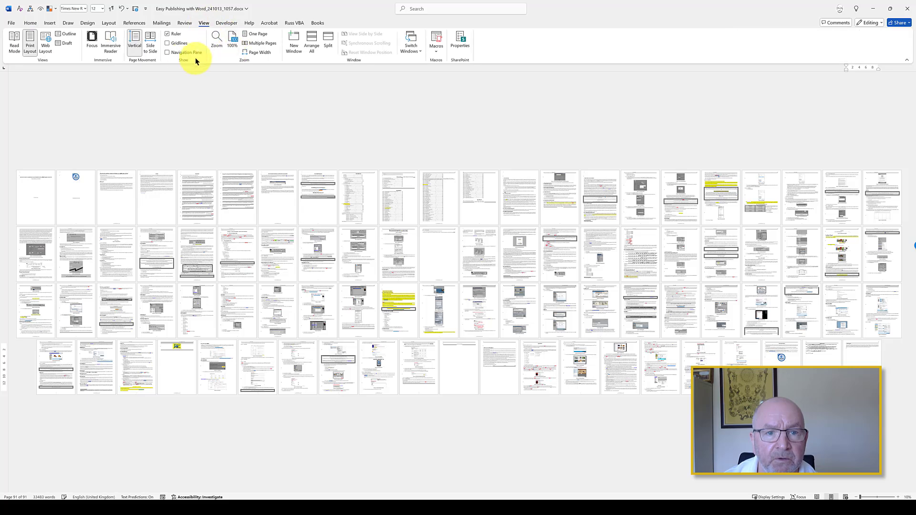
pyautogui.click(185, 53)
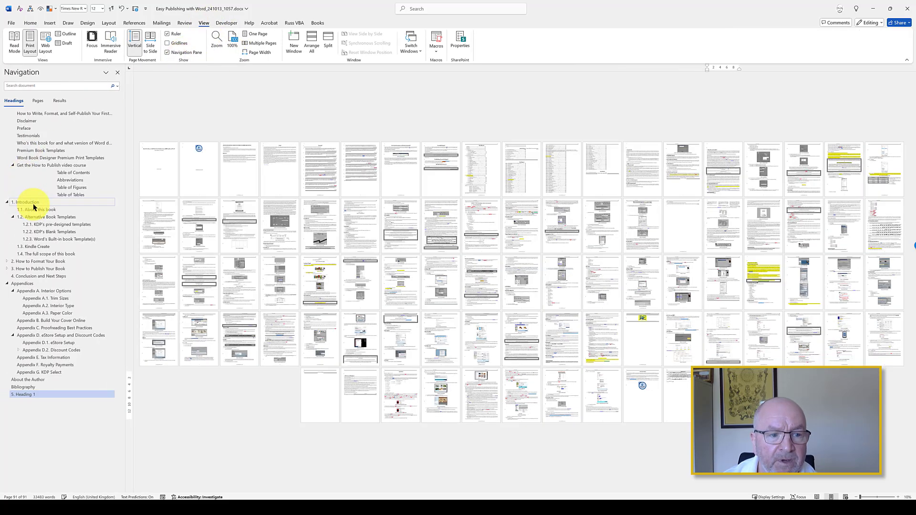
pyautogui.click(34, 203)
pyautogui.scroll(7, 616, 150)
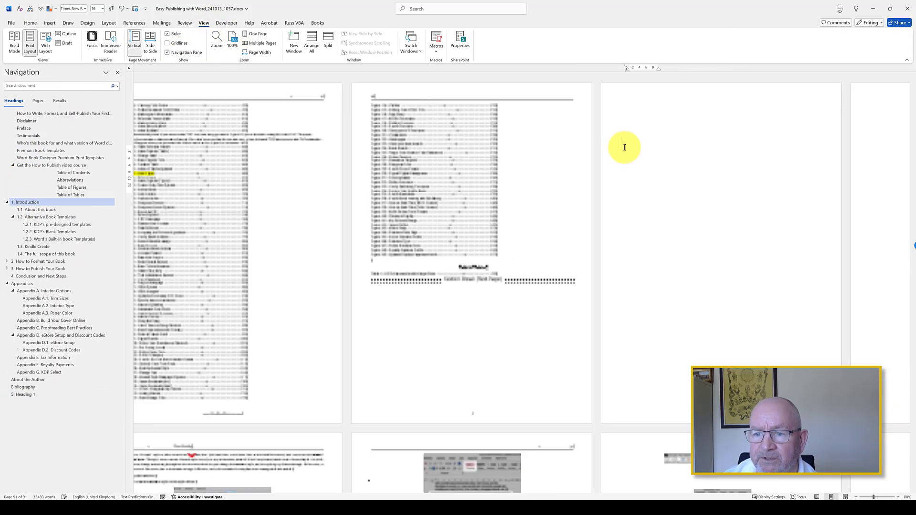
pyautogui.click(44, 203)
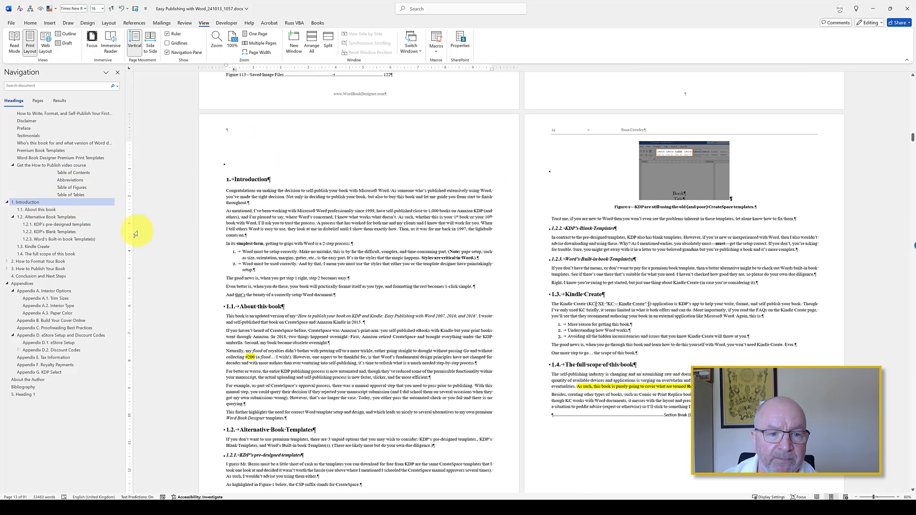
# Step: Browse through the How to Format Your Book, How to Publish Your Book, and Conclusion and Next Steps headings
pyautogui.click(33, 261)
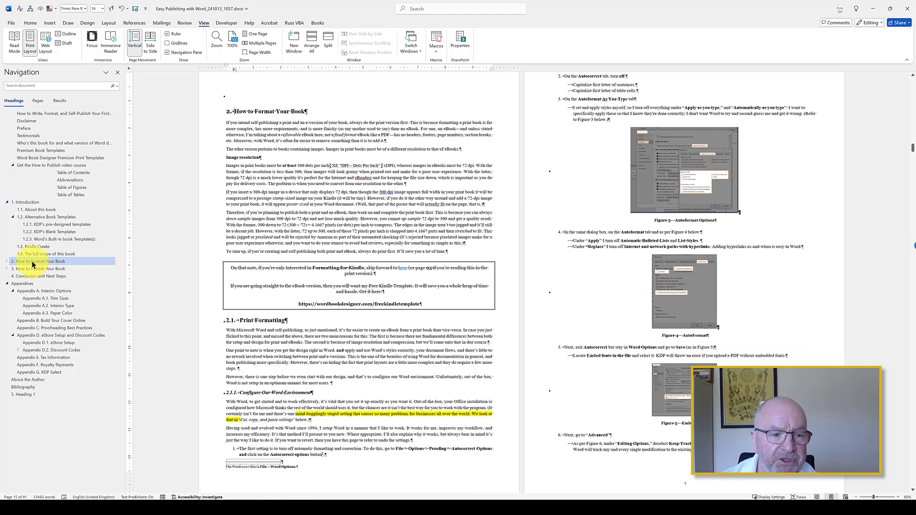
pyautogui.click(31, 269)
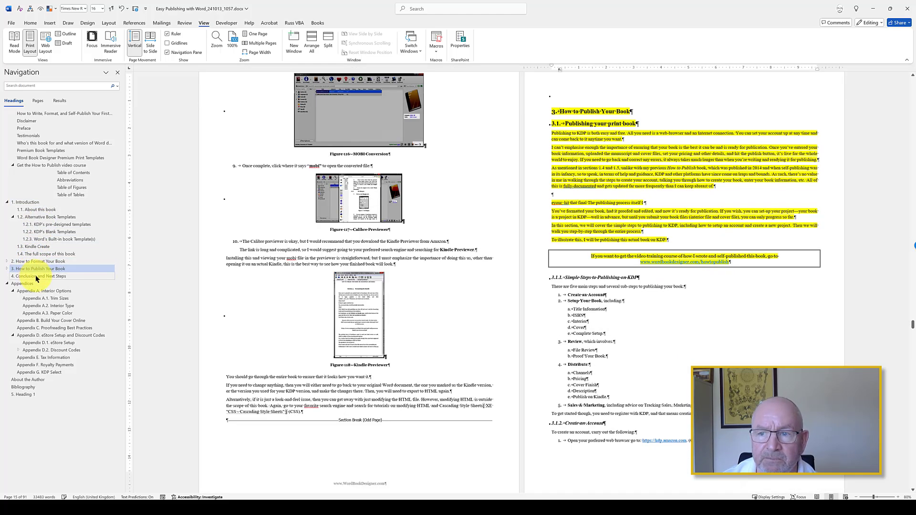
pyautogui.click(35, 277)
# Step: Left-align the author's sign-off line at the end of the Conclusion and Next Steps section
pyautogui.scroll(2, 560, 210)
pyautogui.scroll(2, 560, 210)
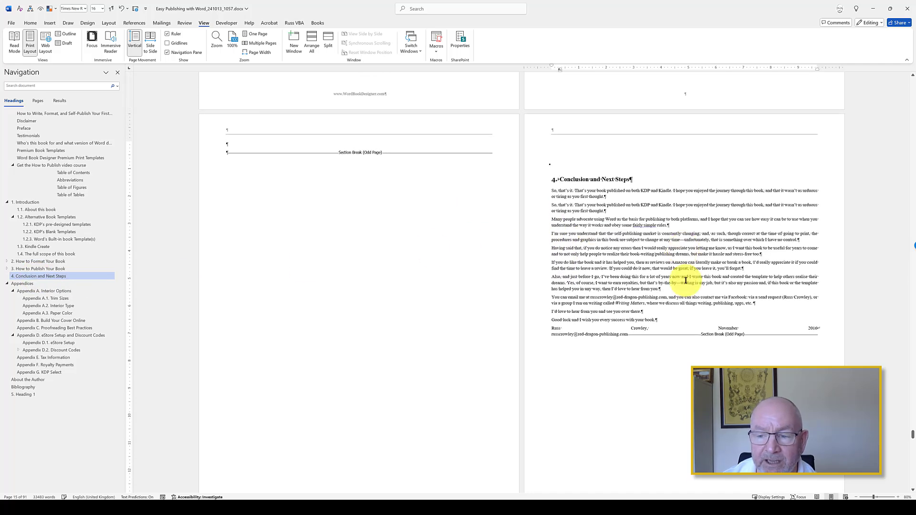
pyautogui.click(599, 328)
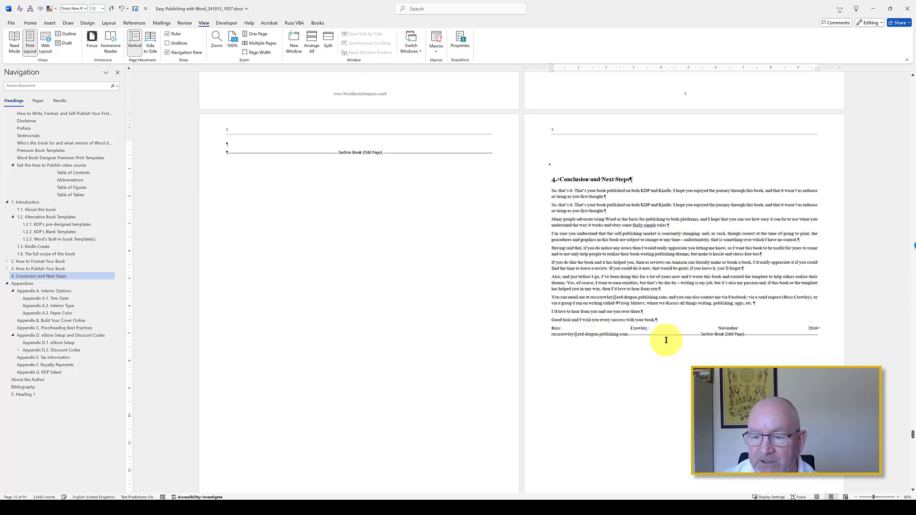
pyautogui.hotkey('ctrl', 'l')
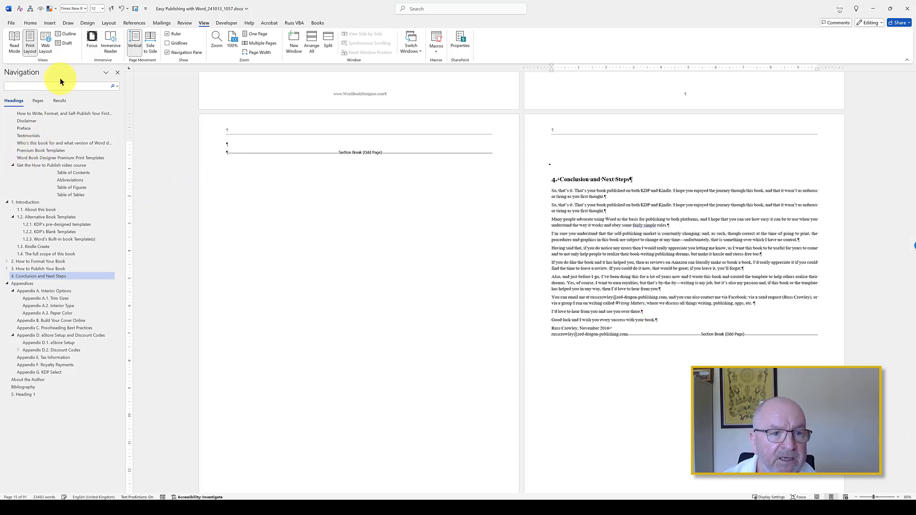
# Step: Resize the document's pages to A4 with the page-size macro and zoom out to 10% to see every page through to the last
pyautogui.click(296, 23)
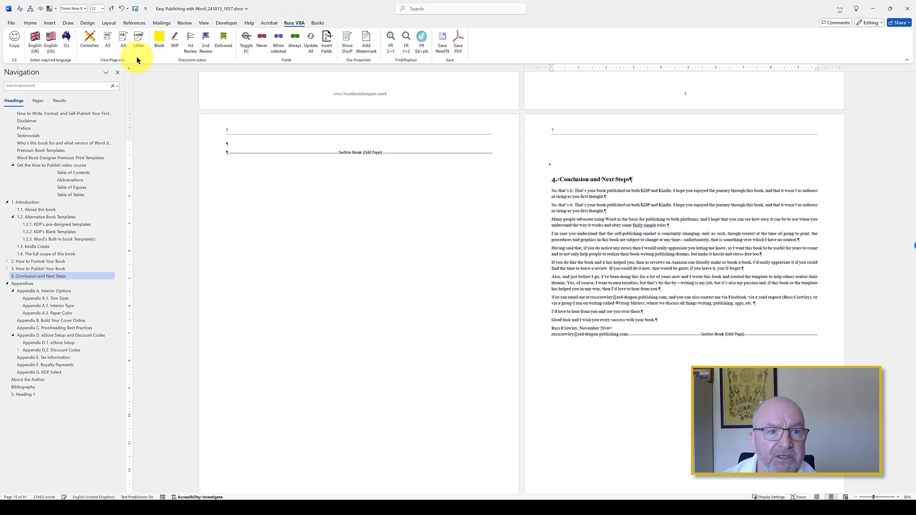
pyautogui.click(108, 39)
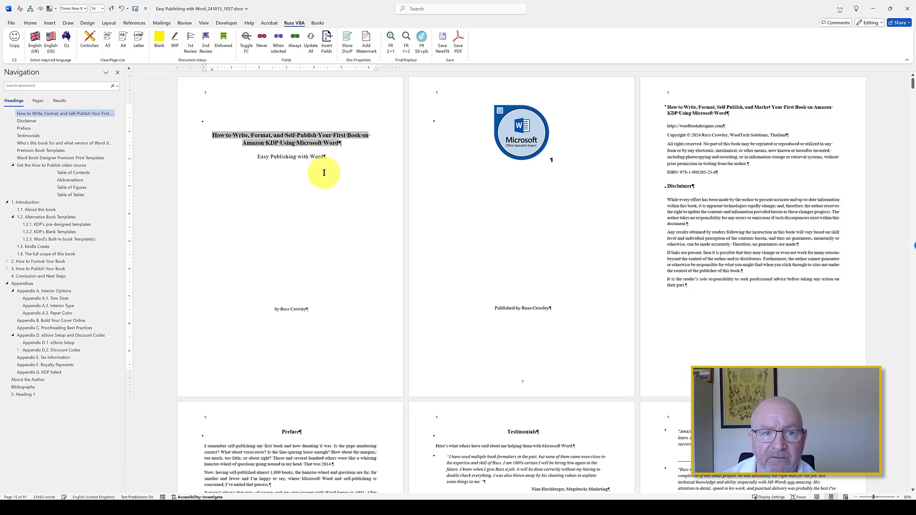
pyautogui.scroll(-7, 347, 173)
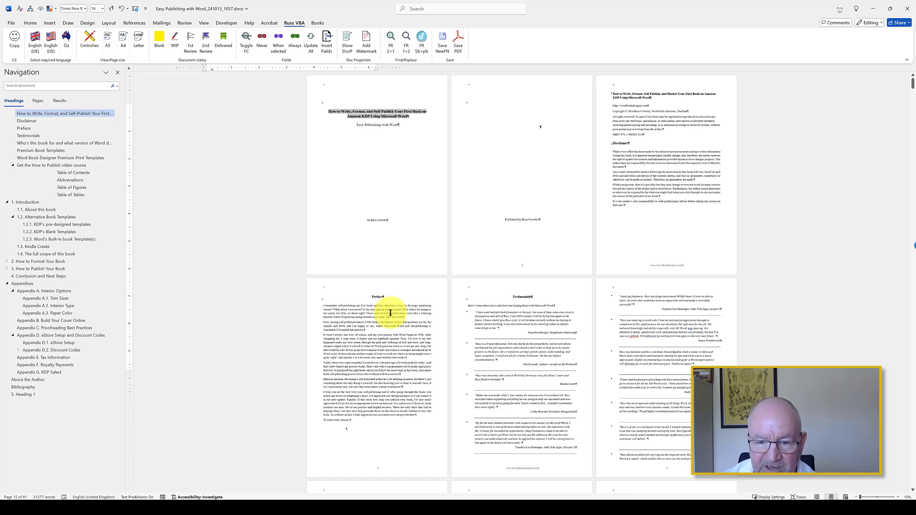
pyautogui.click(404, 295)
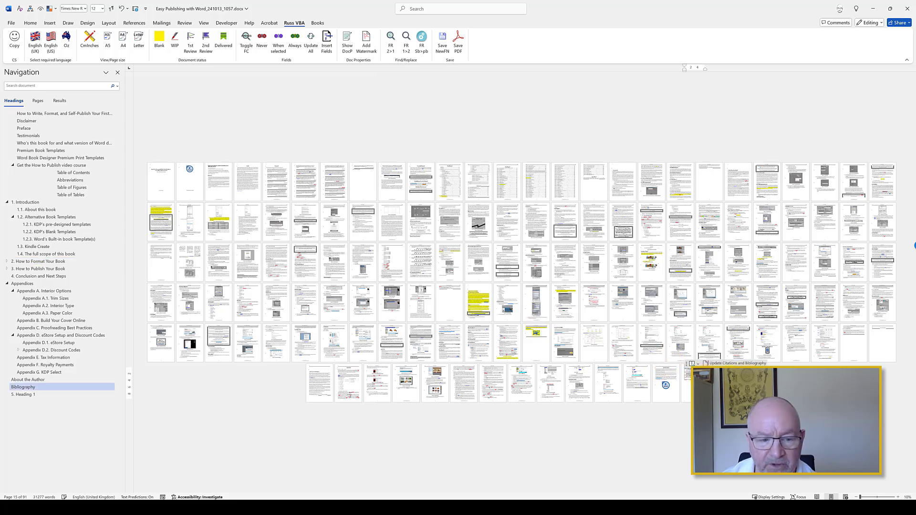
pyautogui.click(724, 378)
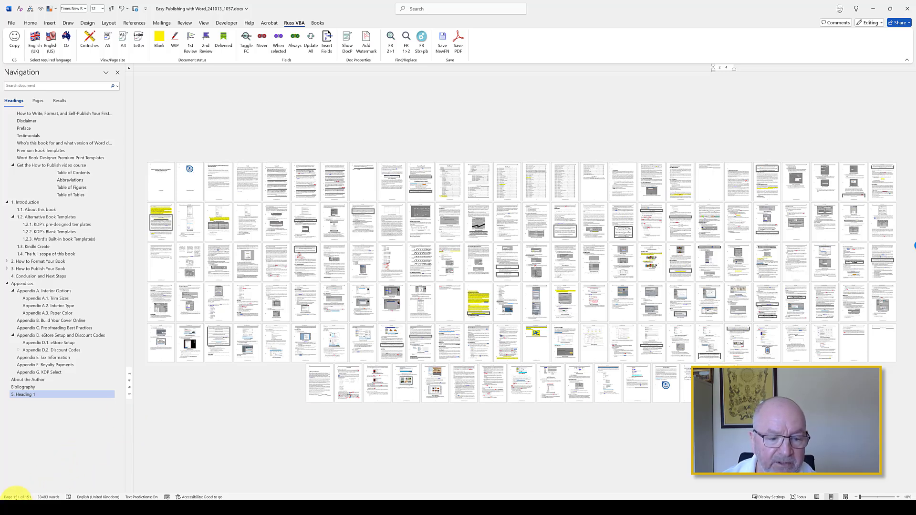
# Step: Set the paper size to A5 for the whole document in Page Setup
pyautogui.click(110, 23)
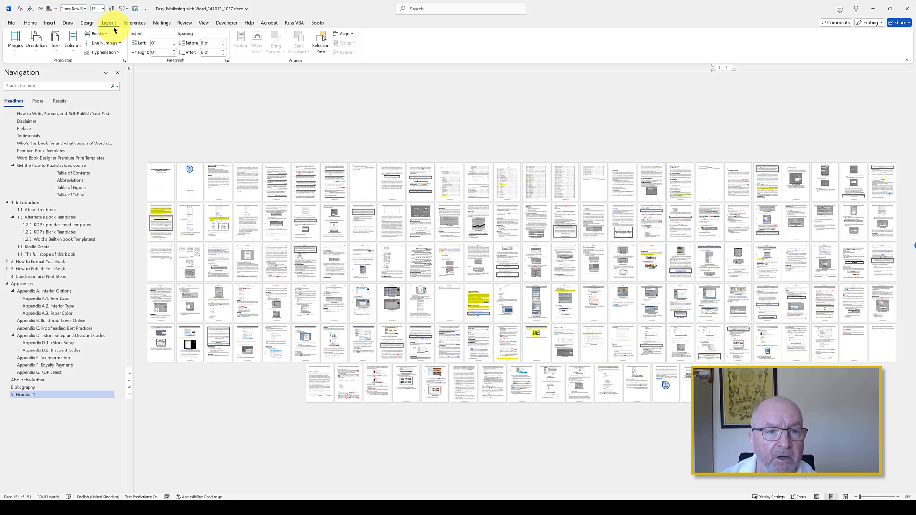
pyautogui.click(124, 60)
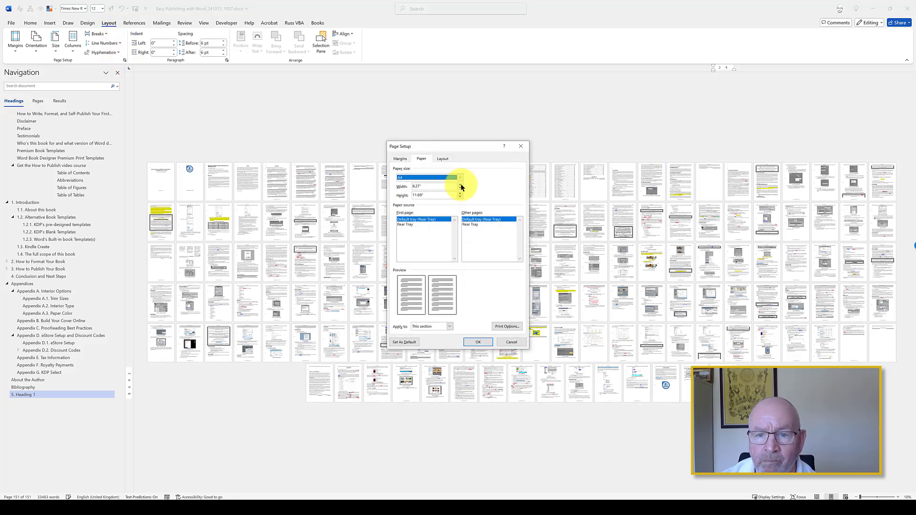
pyautogui.click(459, 178)
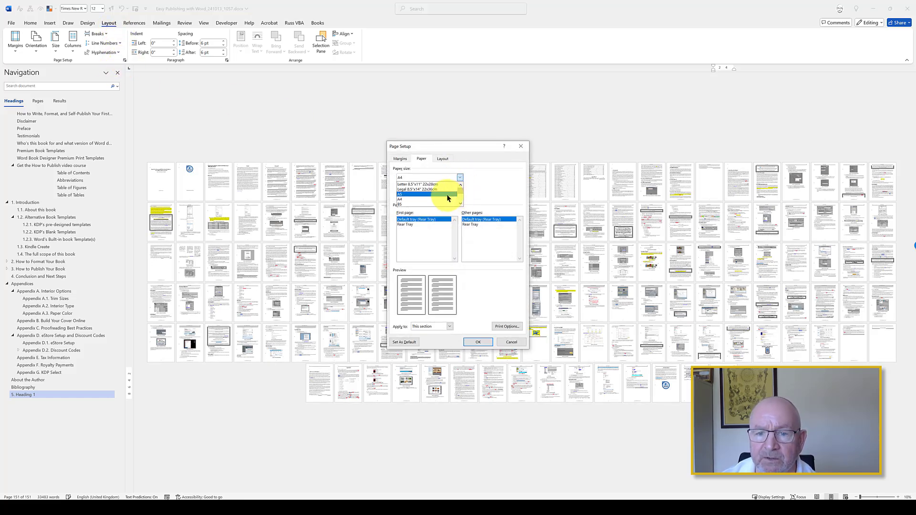
pyautogui.click(447, 194)
pyautogui.click(439, 328)
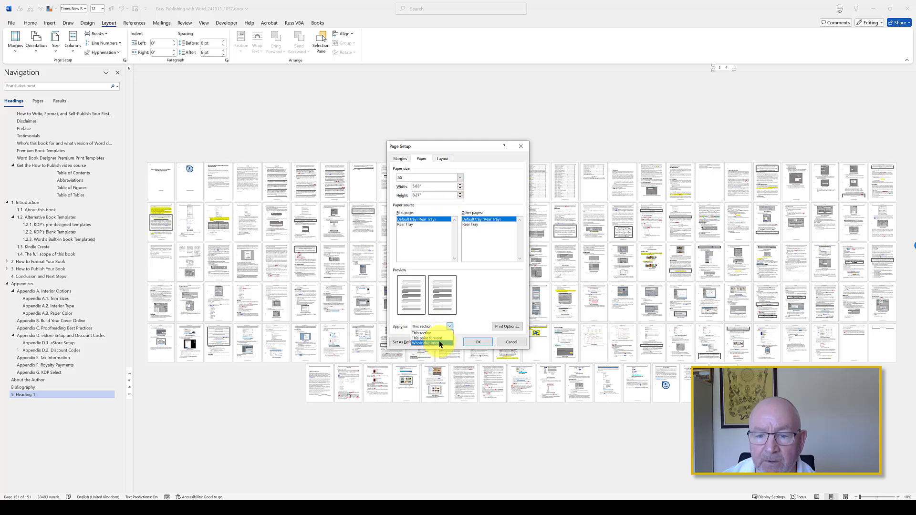
pyautogui.click(479, 342)
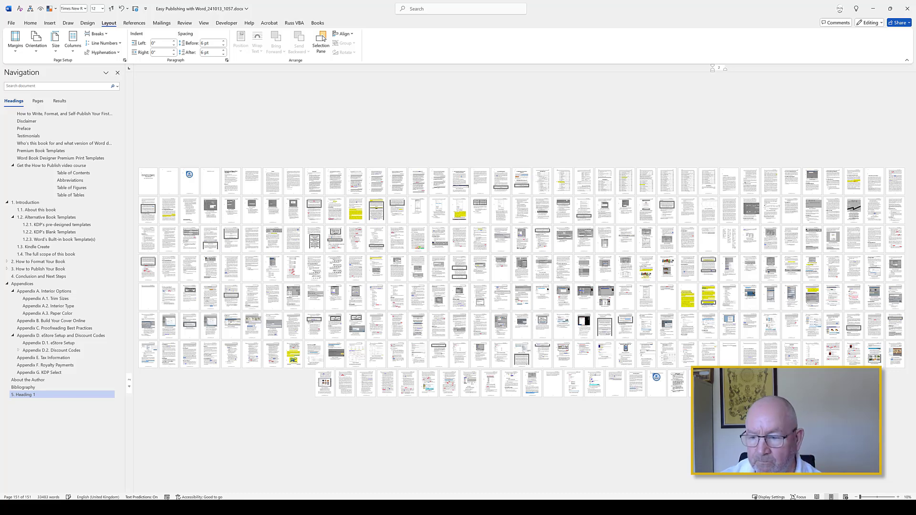
# Step: Enlarge the pages to 60% and browse the Conclusion and Next Steps, How to Publish Your Book, and How to Format Your Book headings
pyautogui.scroll(7, 700, 391)
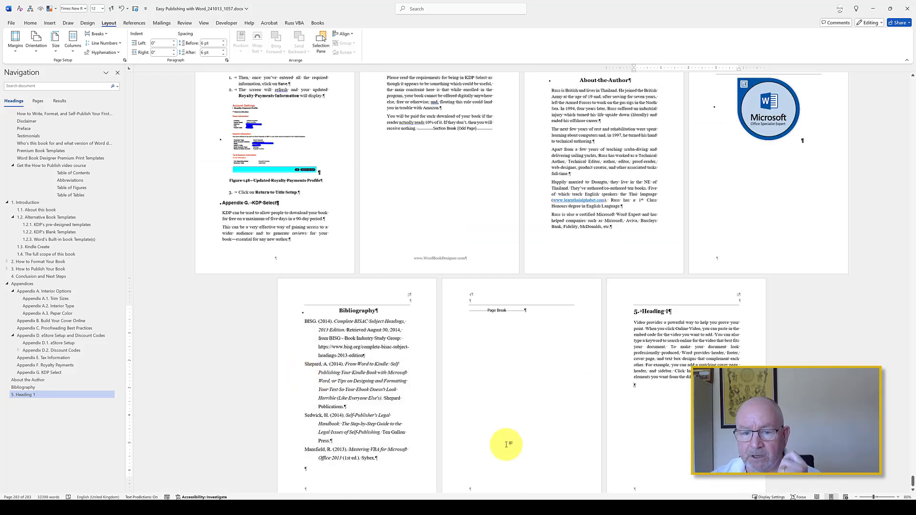
pyautogui.click(26, 275)
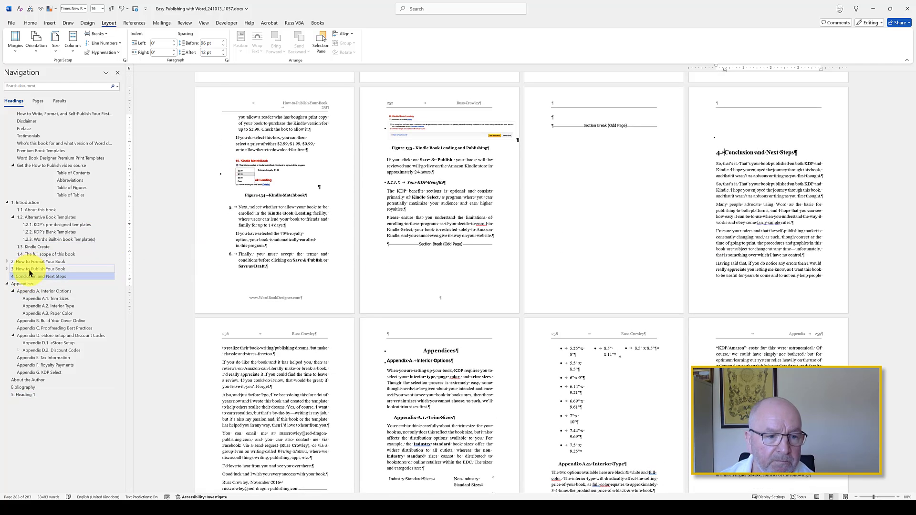
pyautogui.click(30, 268)
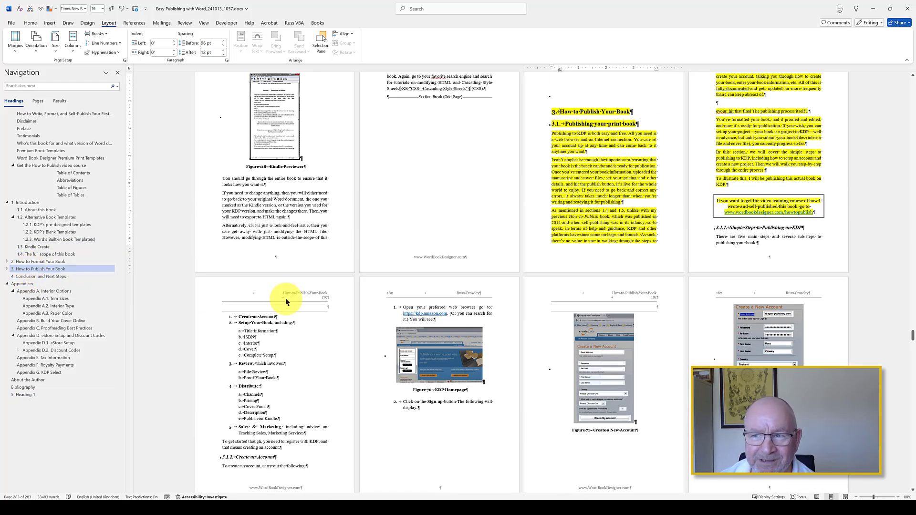
pyautogui.scroll(3, 409, 221)
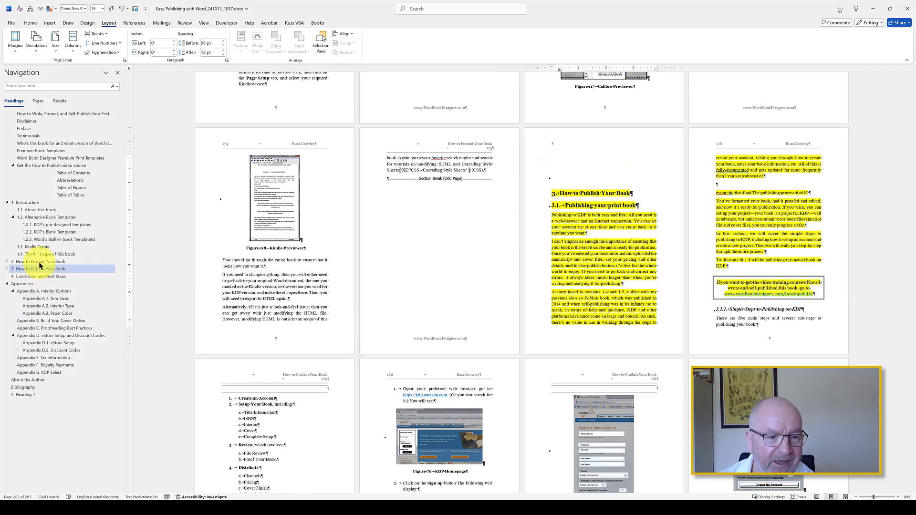
pyautogui.click(41, 263)
pyautogui.scroll(3, 527, 245)
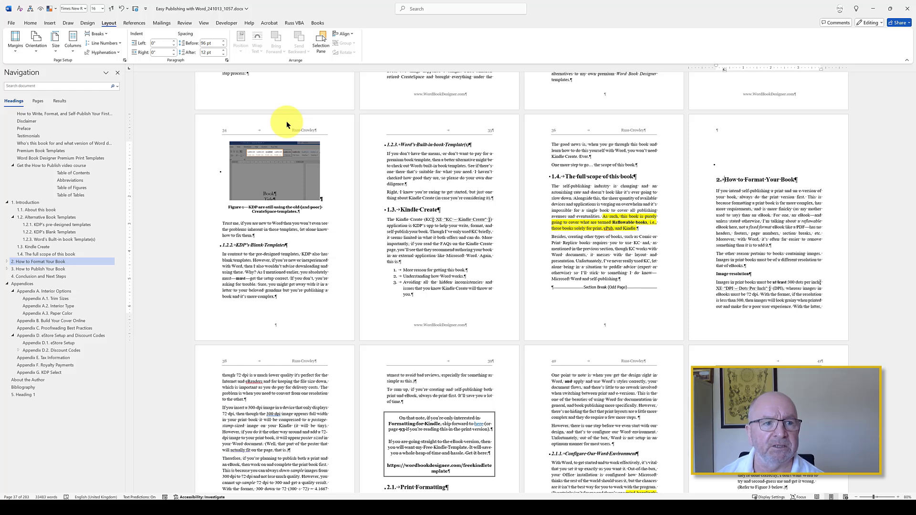
# Step: Apply the Narrow margins preset to the How to Format Your Book section and set all four margins to 0.5 inches for the whole document
pyautogui.click(15, 47)
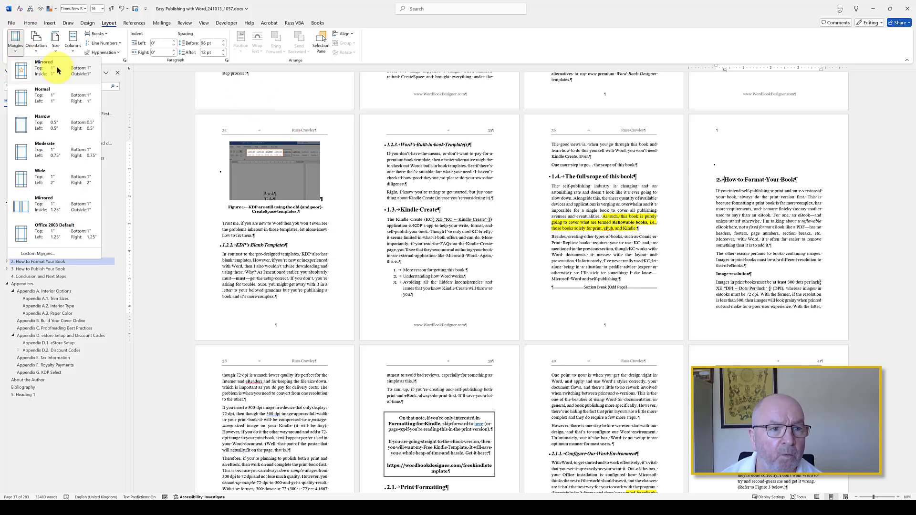
pyautogui.click(37, 122)
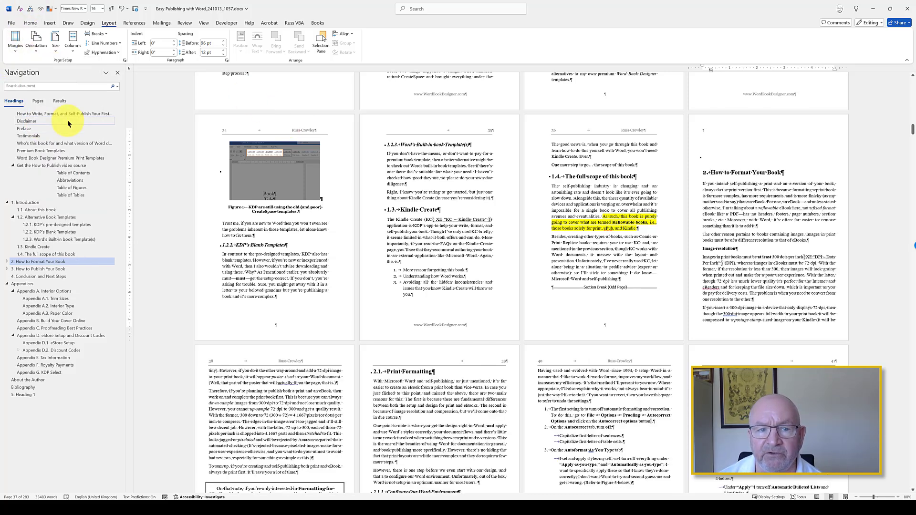
pyautogui.click(124, 60)
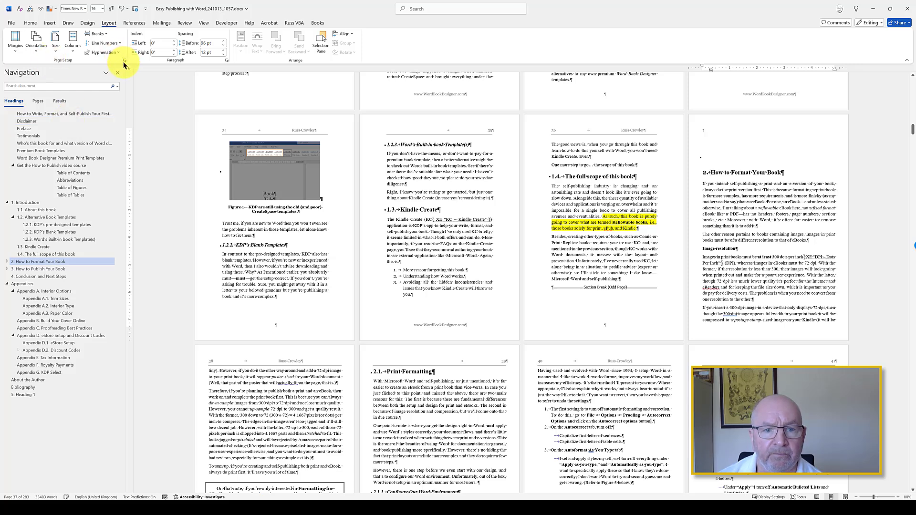
pyautogui.click(396, 159)
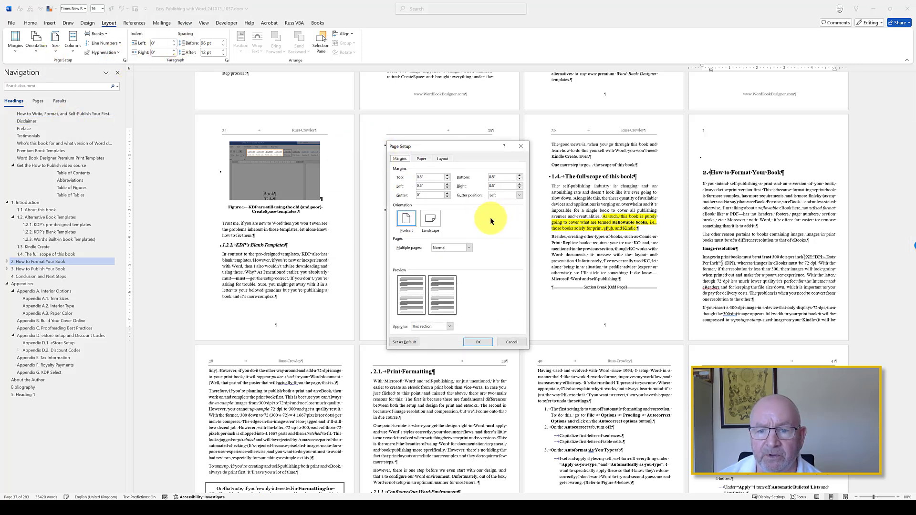
pyautogui.click(448, 326)
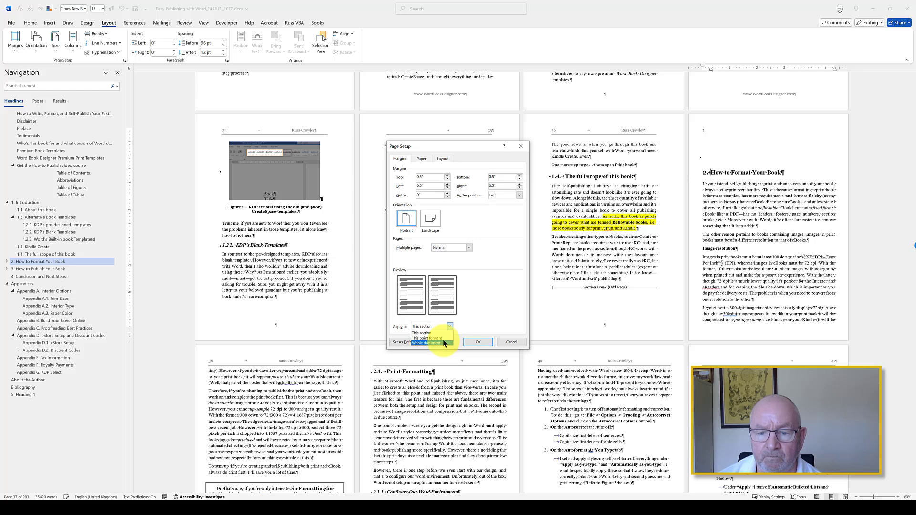
pyautogui.click(445, 344)
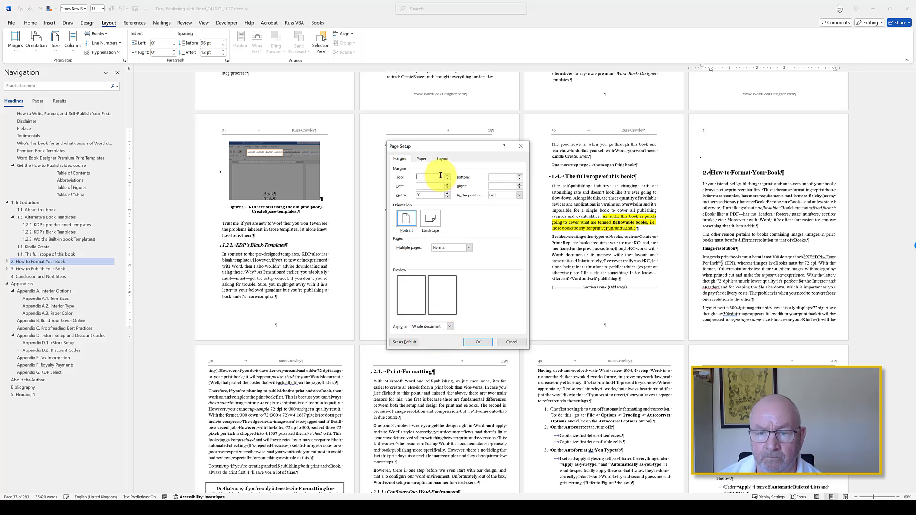
pyautogui.write('.5')
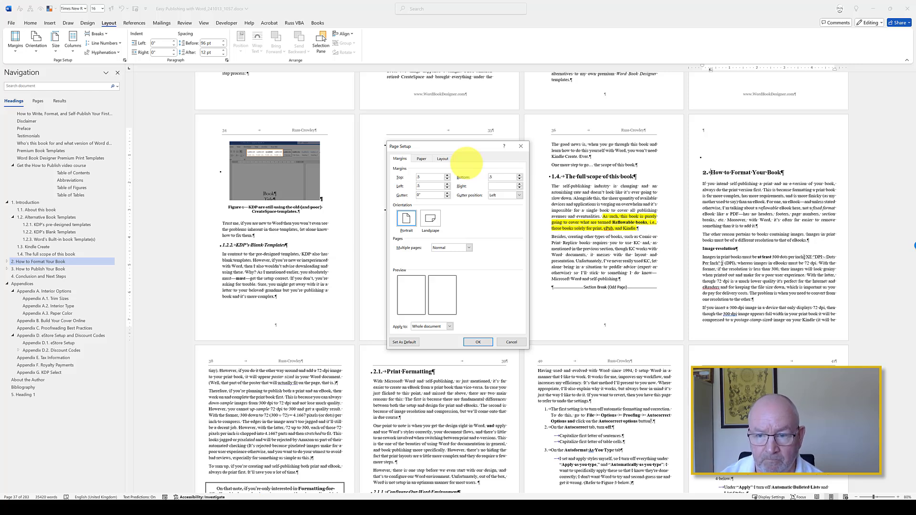
pyautogui.write('.5')
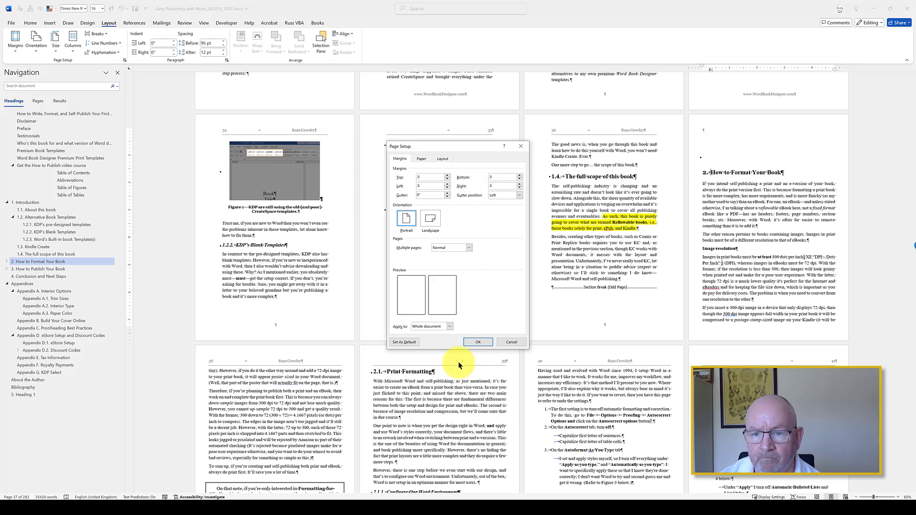
pyautogui.click(477, 342)
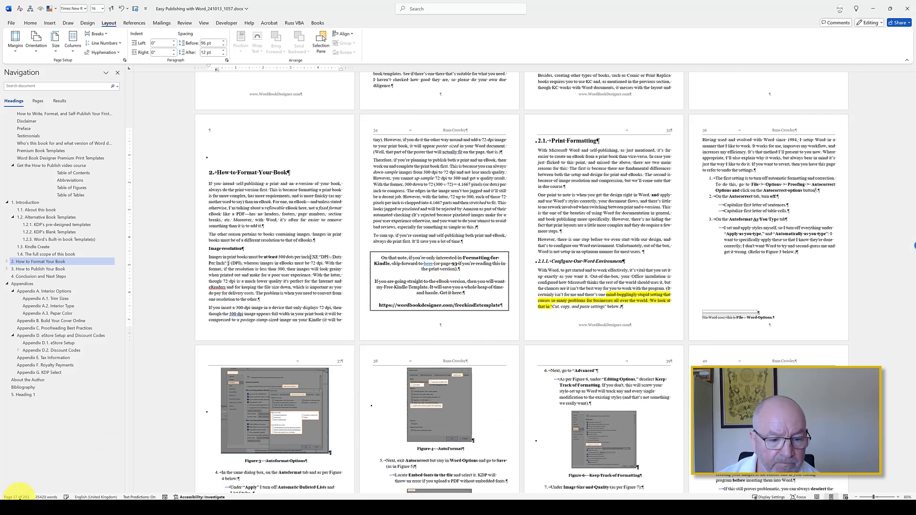
# Step: Examine the page layout from the Introduction through How to Publish Your Book, including the gap below the KDP Help list item before Figure 83
pyautogui.click(282, 258)
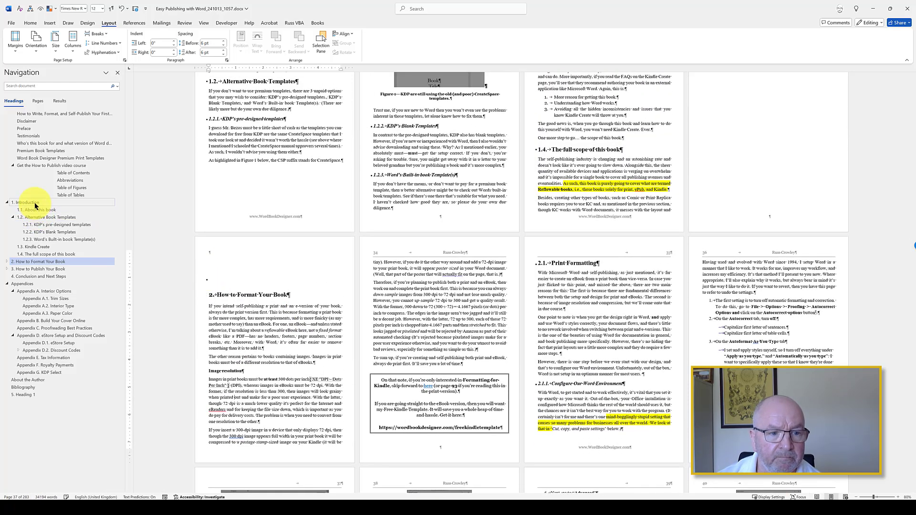
pyautogui.click(35, 203)
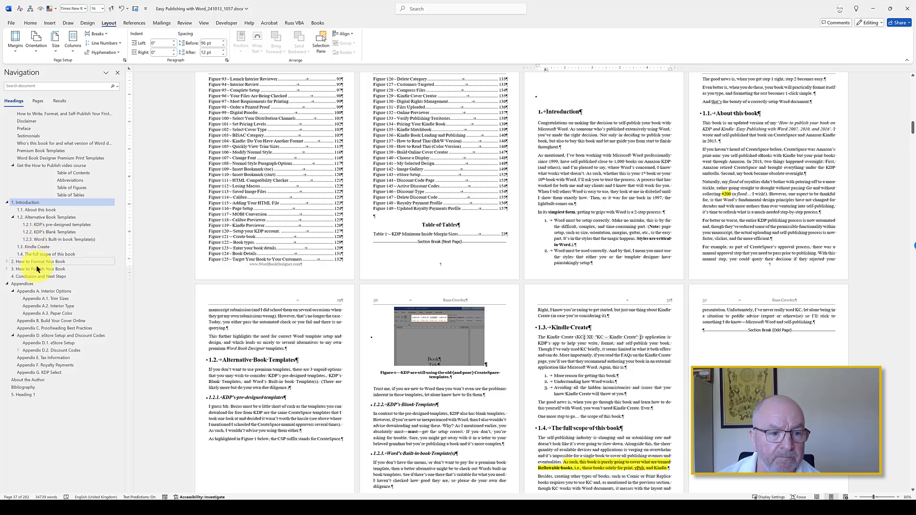
pyautogui.click(36, 262)
pyautogui.click(37, 268)
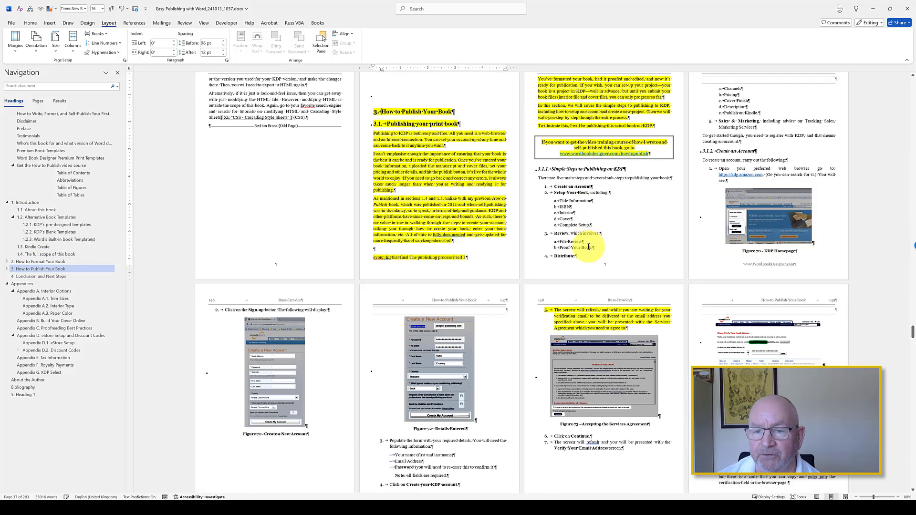
pyautogui.scroll(-10, 598, 215)
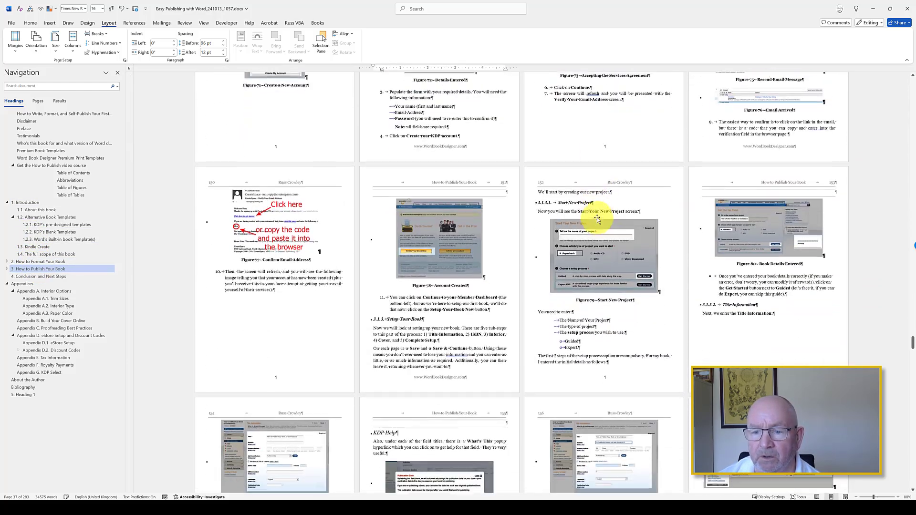
pyautogui.scroll(-3, 597, 220)
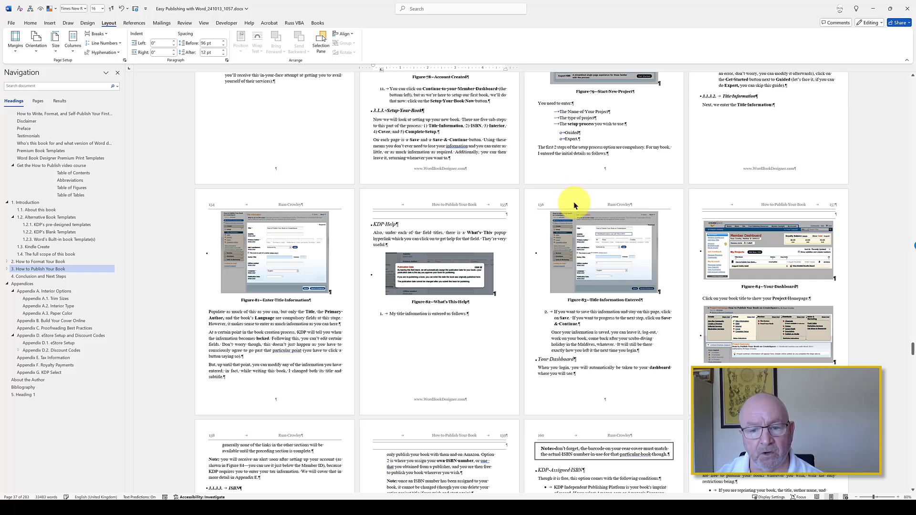
pyautogui.scroll(-2, 483, 276)
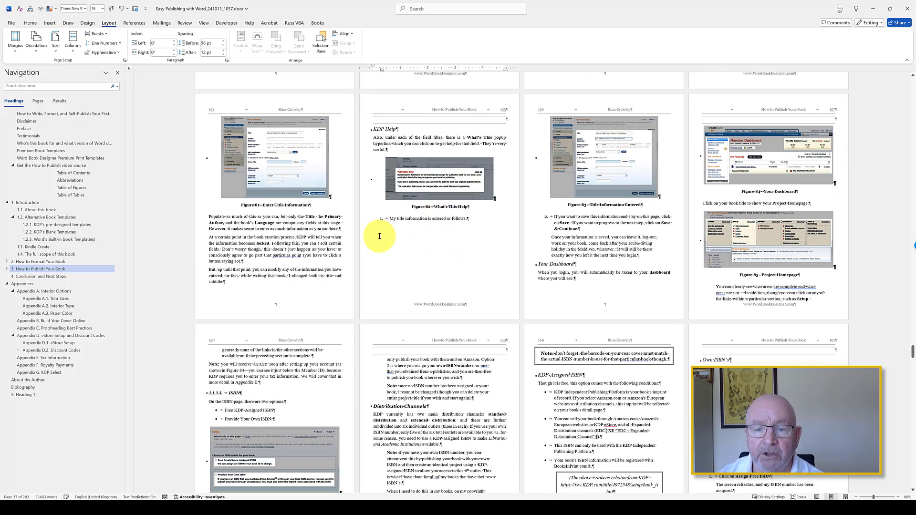
pyautogui.click(454, 255)
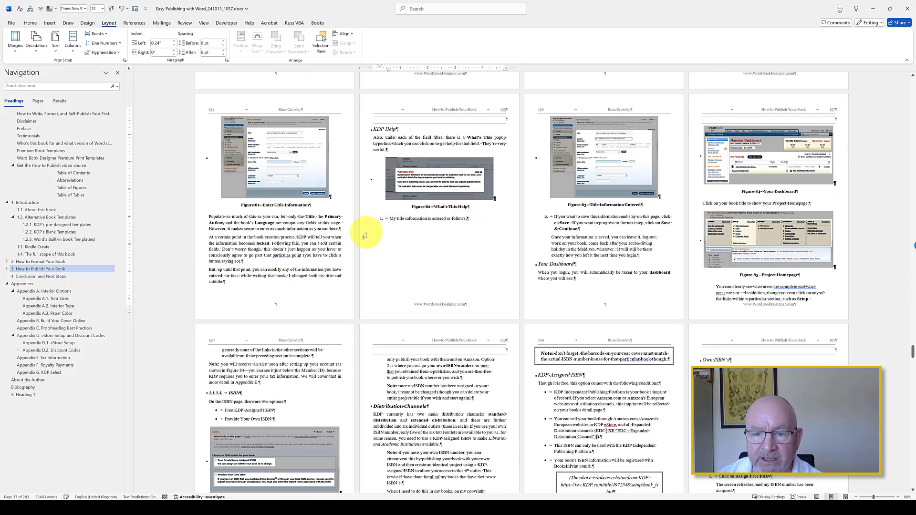
pyautogui.moveTo(414, 218); pyautogui.dragTo(448, 221)
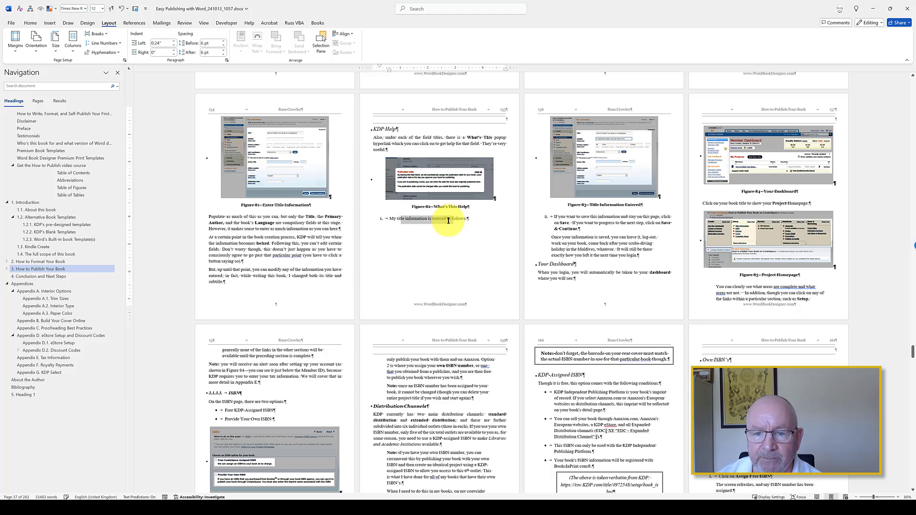
pyautogui.click(466, 219)
# Step: Shrink the Figure 83 Title Information Entered picture to fit under its list item on the KDP Help page, and set its width to 3.2 inches
pyautogui.click(566, 187)
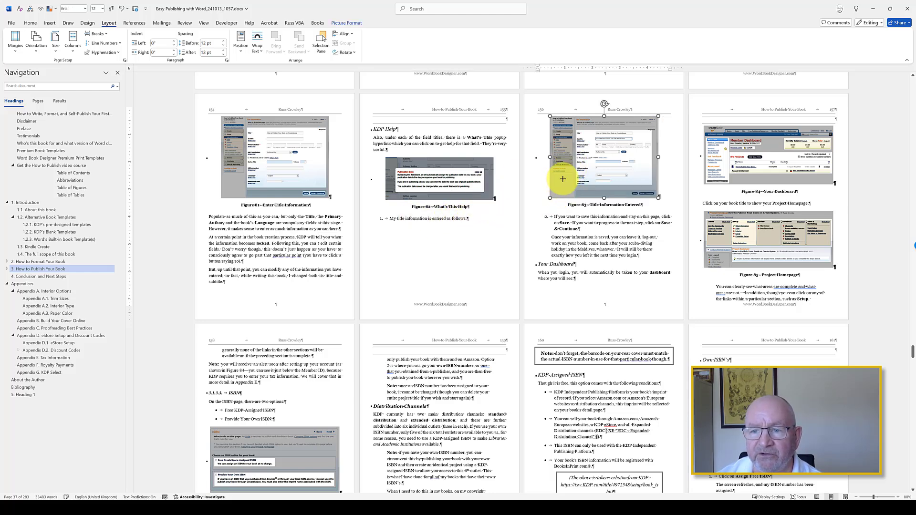
pyautogui.moveTo(563, 178); pyautogui.dragTo(568, 171)
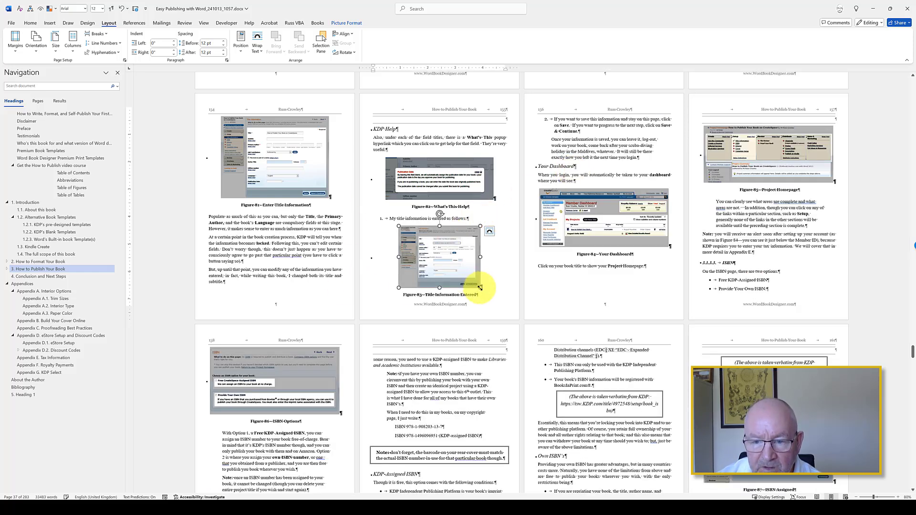
pyautogui.moveTo(480, 288); pyautogui.dragTo(484, 290)
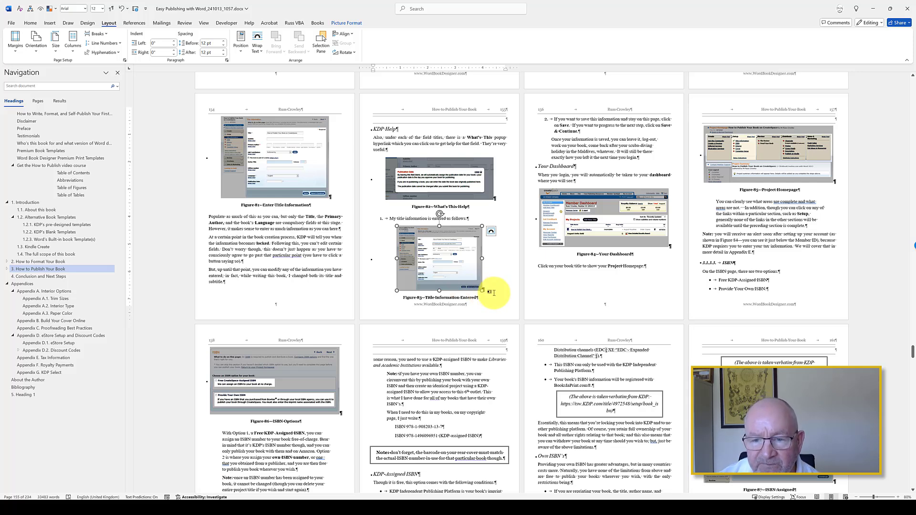
pyautogui.click(347, 23)
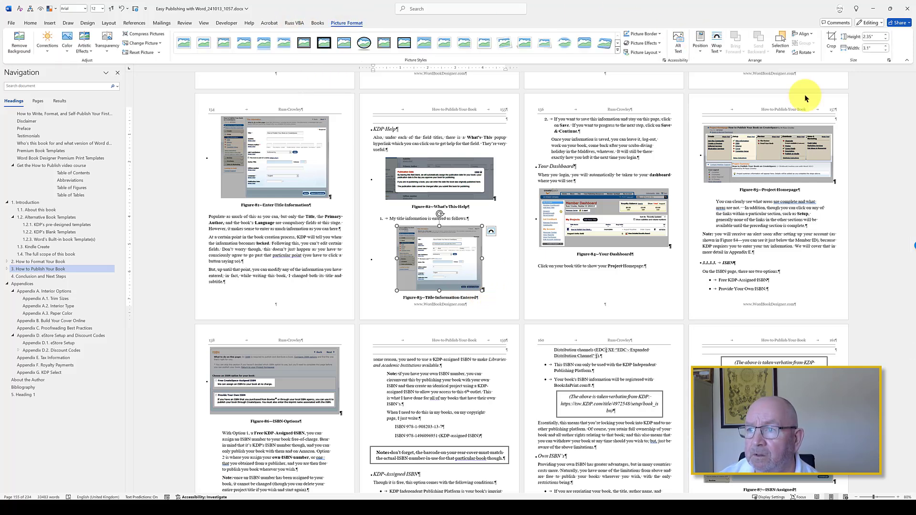
pyautogui.click(887, 47)
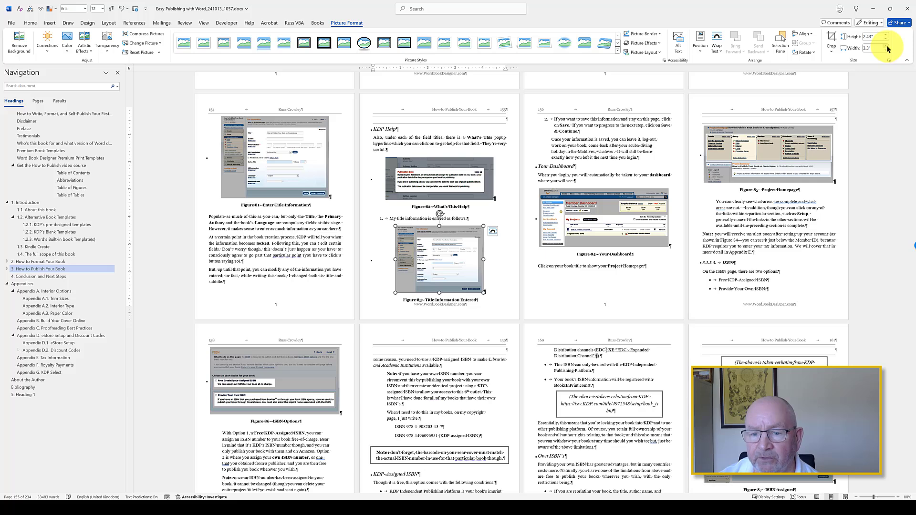
pyautogui.click(886, 50)
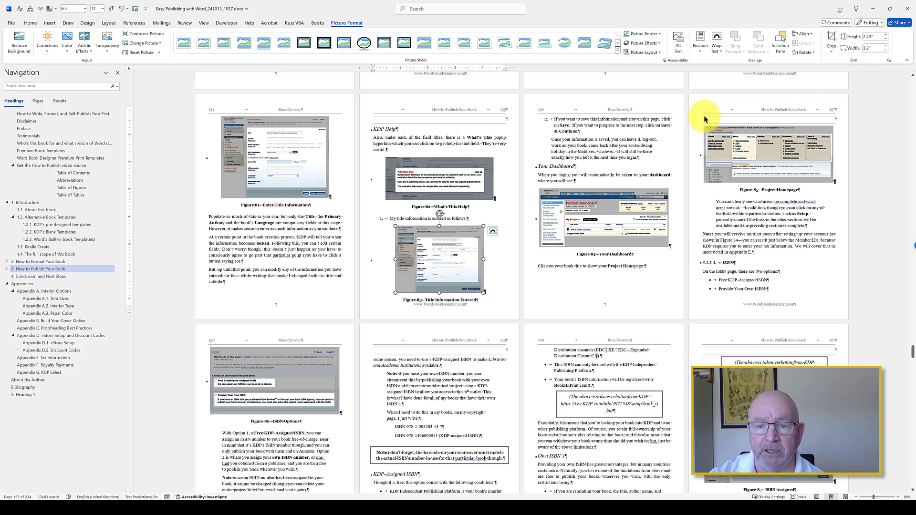
pyautogui.click(50, 22)
pyautogui.click(89, 46)
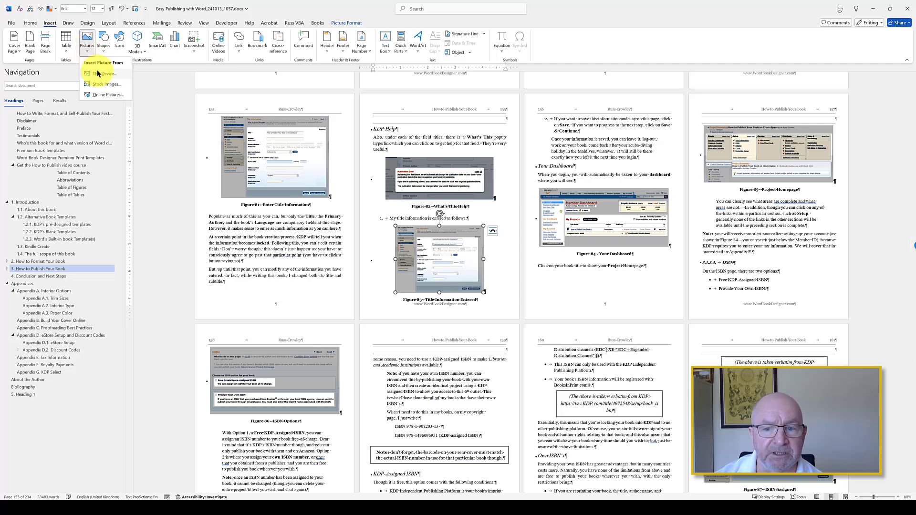
pyautogui.click(447, 257)
pyautogui.rightClick(447, 256)
pyautogui.moveTo(496, 326)
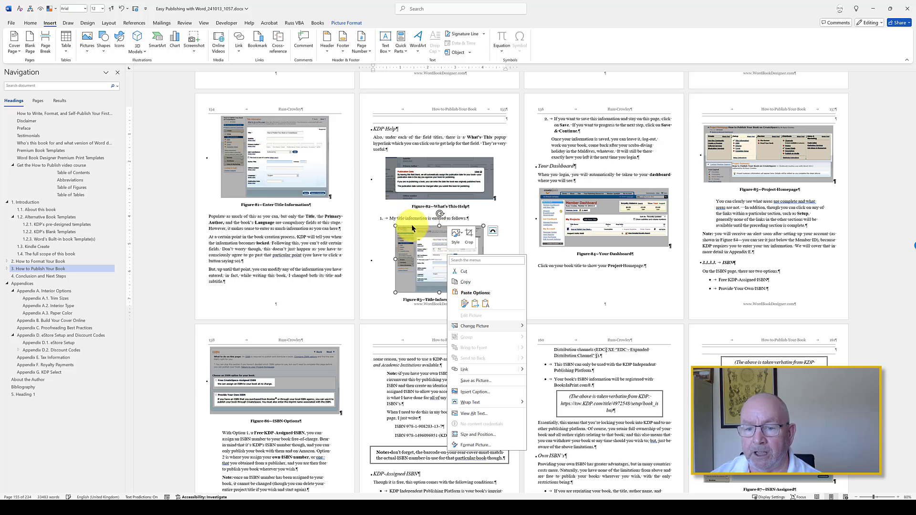
pyautogui.click(427, 230)
# Step: Switch the How to Publish Your Book pages to Landscape orientation and examine the reflowed layout from Figure 83 onward
pyautogui.click(109, 23)
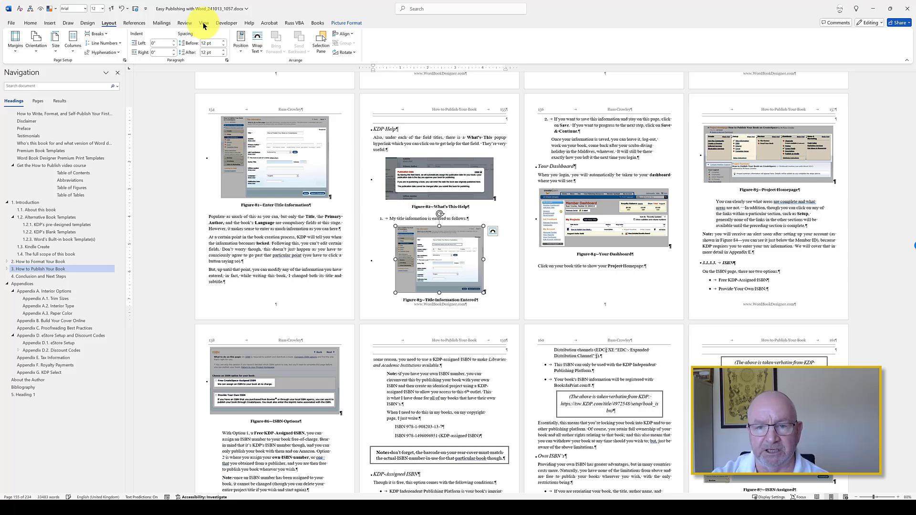
pyautogui.click(35, 40)
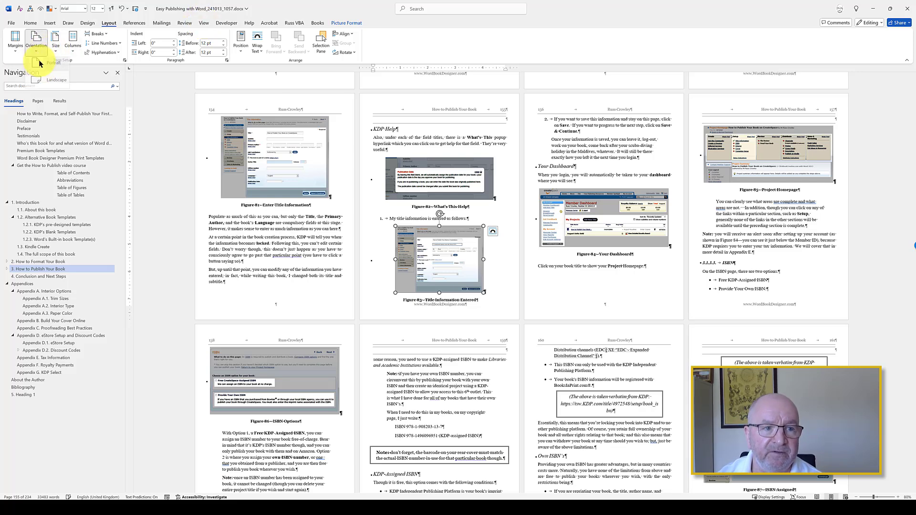
pyautogui.click(42, 84)
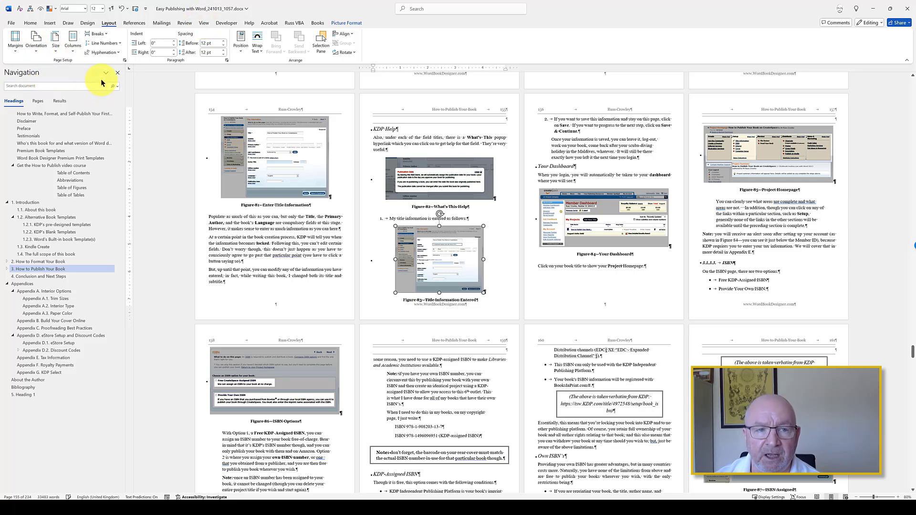
pyautogui.scroll(-5, 476, 220)
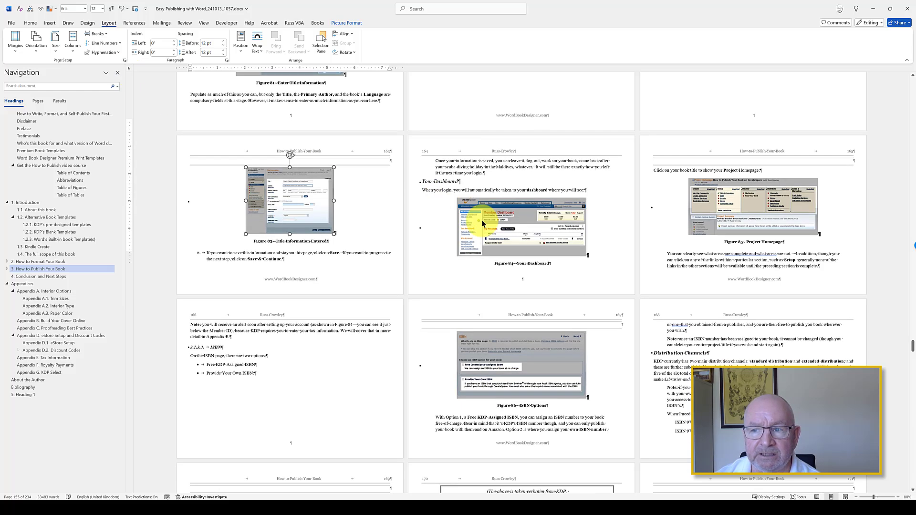
pyautogui.scroll(-2, 631, 218)
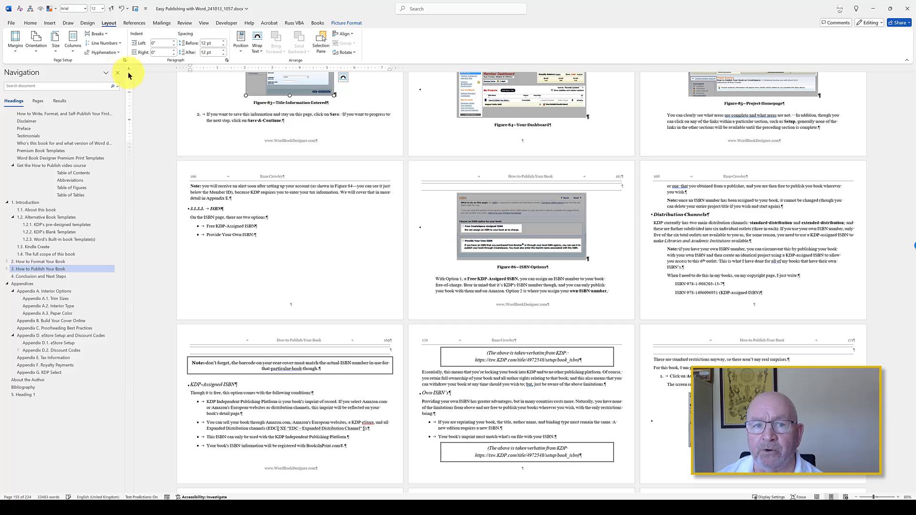
pyautogui.scroll(-3, 362, 237)
pyautogui.scroll(-8, 409, 236)
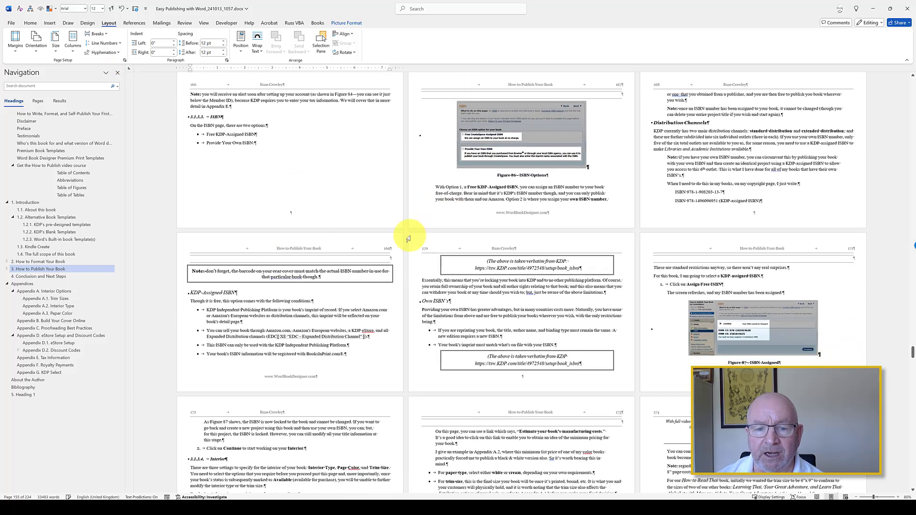
pyautogui.scroll(-2, 453, 223)
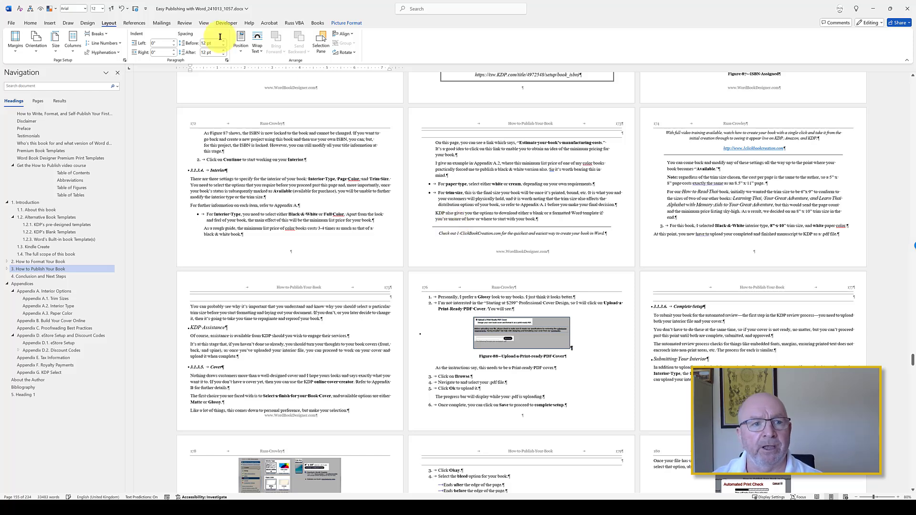
# Step: Return the section's page orientation to Portrait
pyautogui.click(37, 42)
pyautogui.click(45, 68)
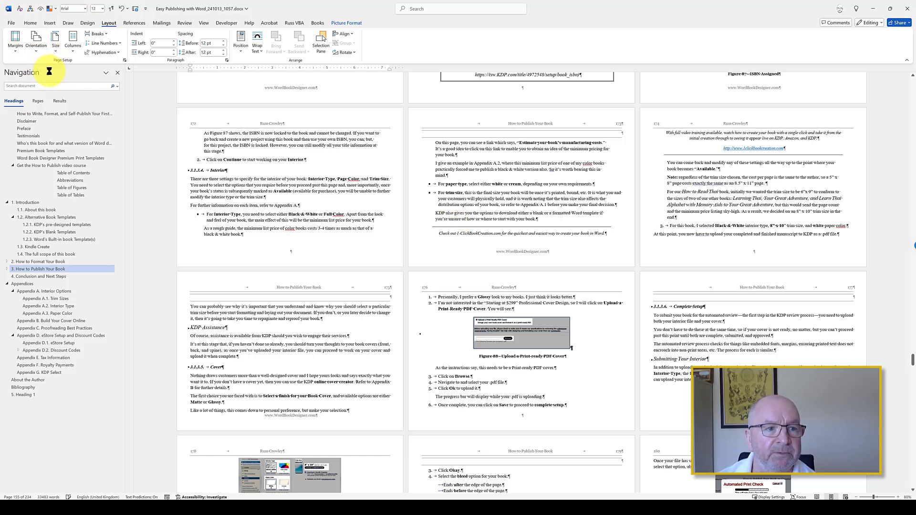
# Step: In the page setup, set the top, bottom, left and right margins to 1 inch for the whole document
pyautogui.click(125, 60)
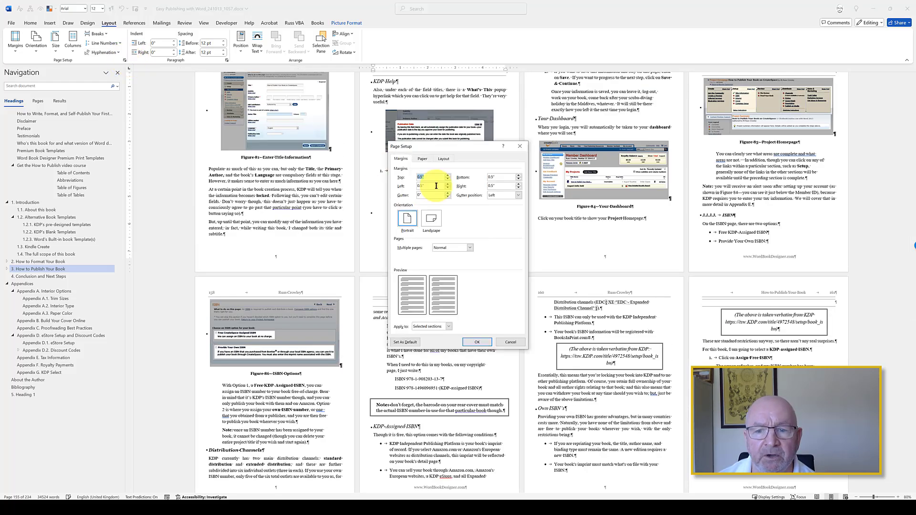
pyautogui.write('1')
pyautogui.press('Tab')
pyautogui.write('1')
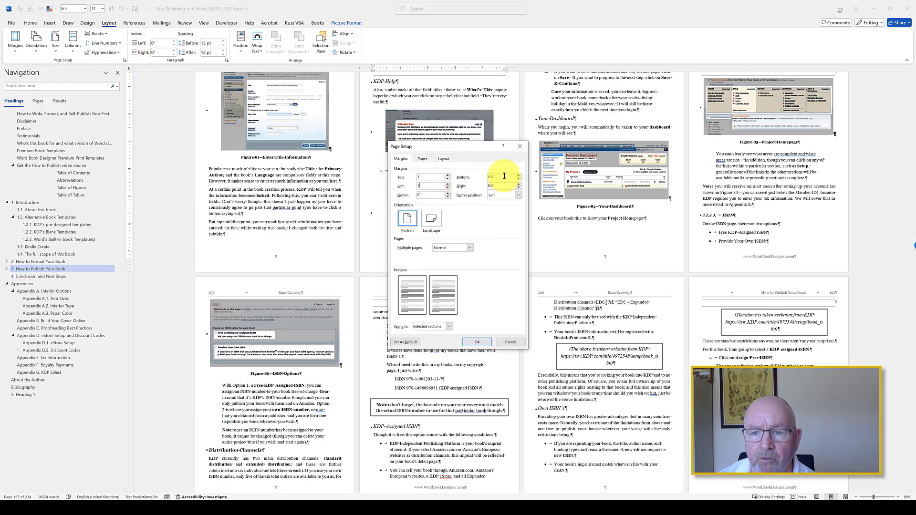
pyautogui.press('Tab')
pyautogui.write('1')
pyautogui.press('Tab')
pyautogui.write('1')
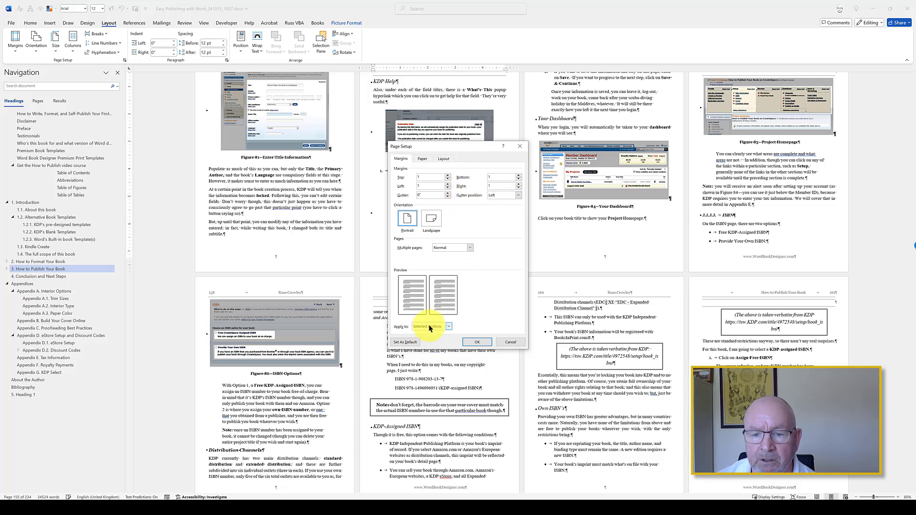
pyautogui.click(431, 343)
# Step: Set a custom paper size of 8 inches wide by 10 inches high for the whole document
pyautogui.click(422, 159)
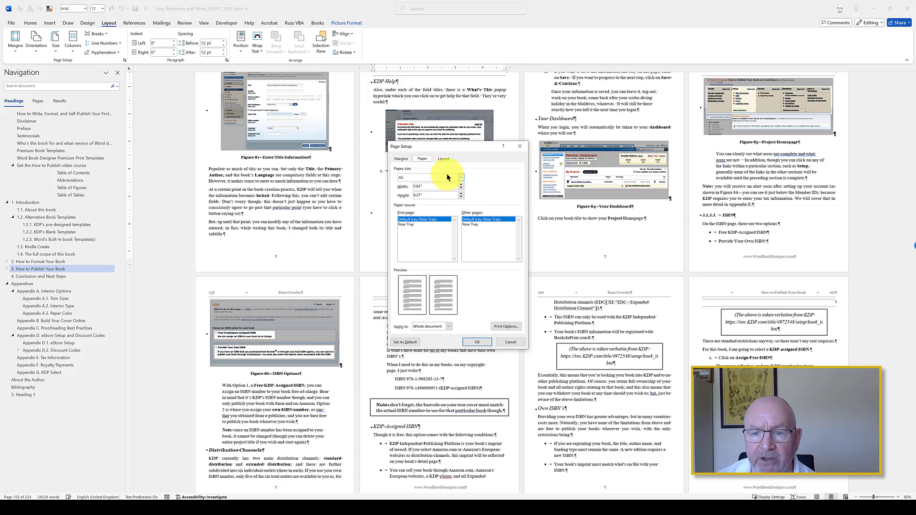
pyautogui.doubleClick(443, 185)
pyautogui.write('8')
pyautogui.press('Tab')
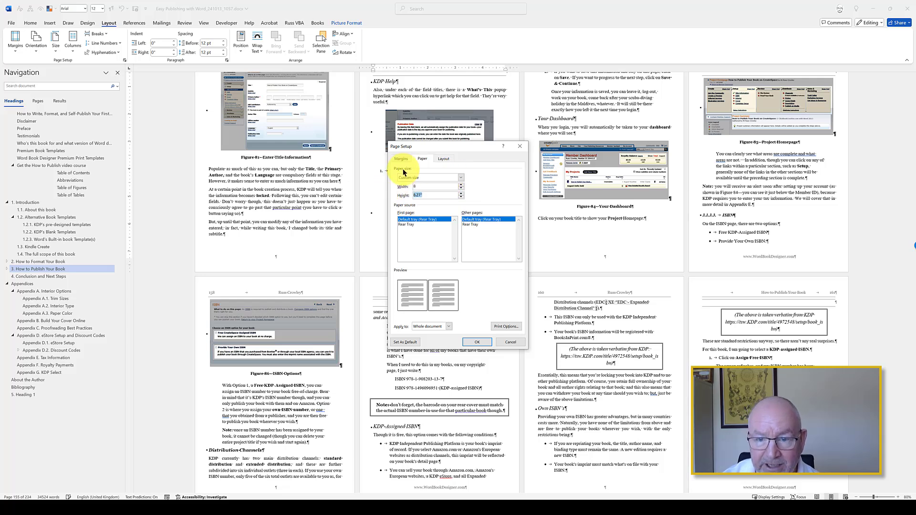
pyautogui.write('10')
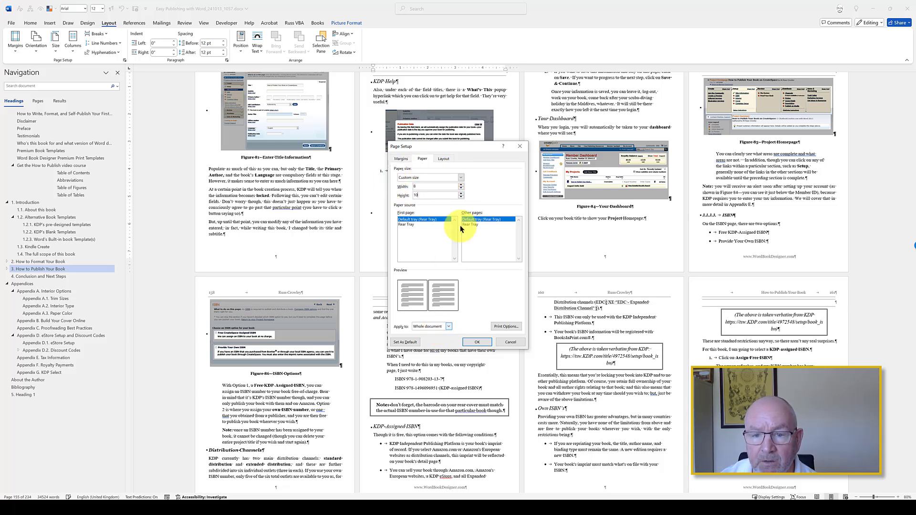
# Step: Start sections on an odd page, enable a different first page for headers and footers, and apply the page setup to the whole document
pyautogui.click(443, 159)
pyautogui.click(470, 178)
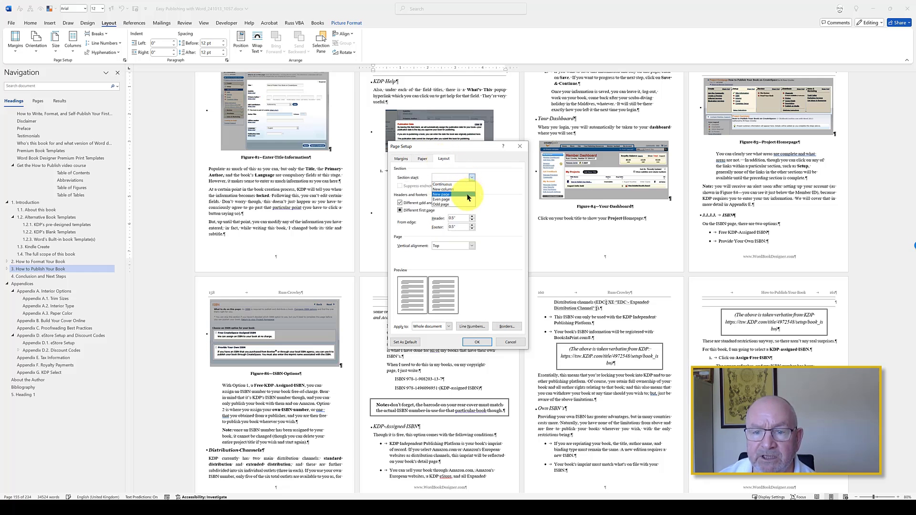
pyautogui.click(460, 204)
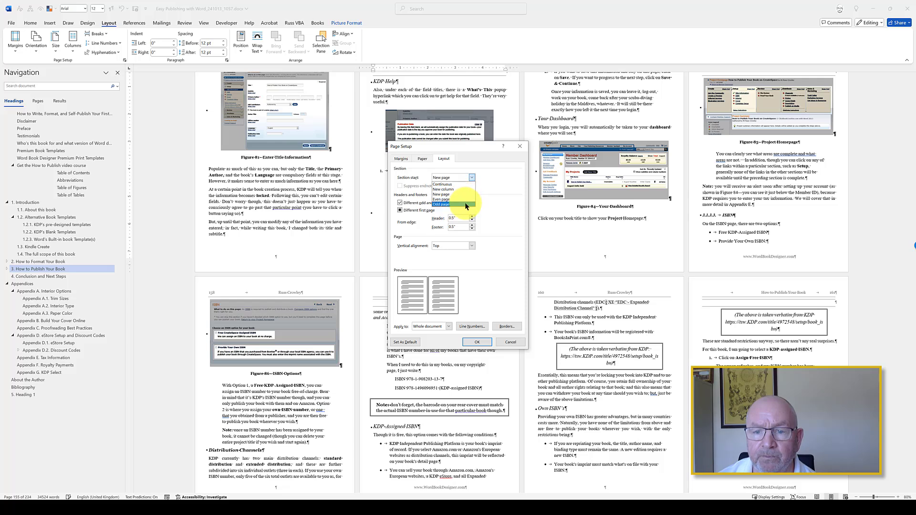
pyautogui.click(414, 210)
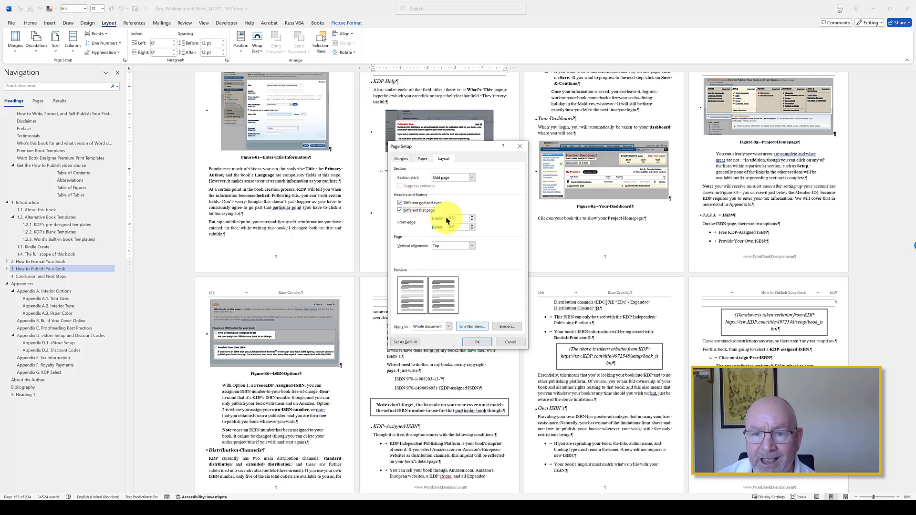
pyautogui.click(421, 159)
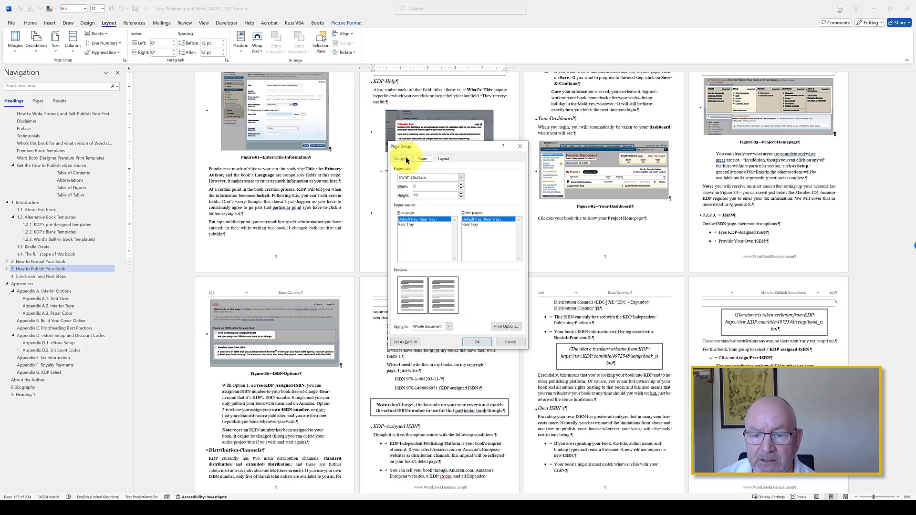
pyautogui.click(405, 158)
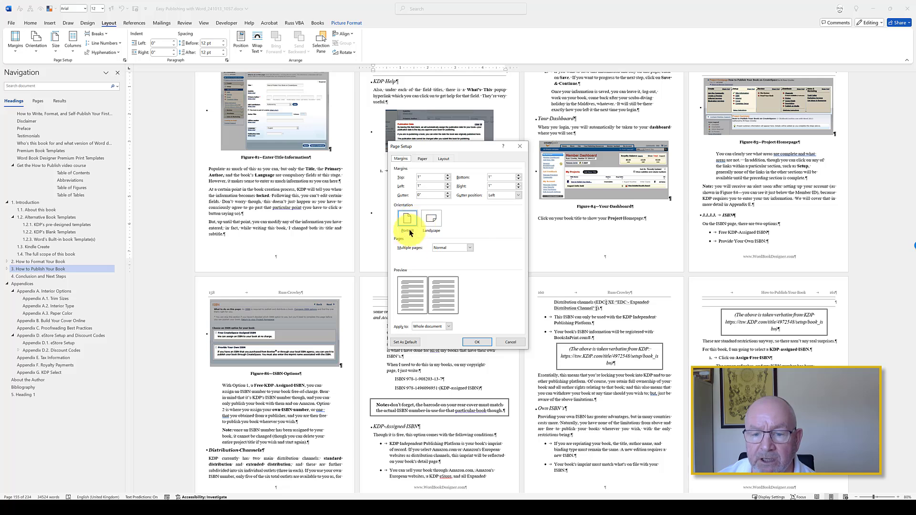
pyautogui.click(476, 342)
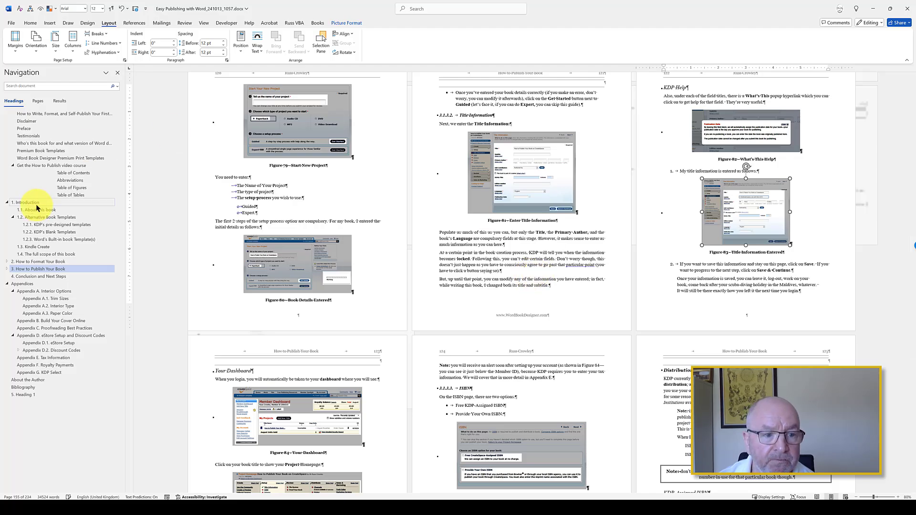
# Step: Examine the page layout of the Introduction, How to Format Your Book, Conclusion and Next Steps, and Appendices sections
pyautogui.click(29, 202)
pyautogui.scroll(-1, 568, 152)
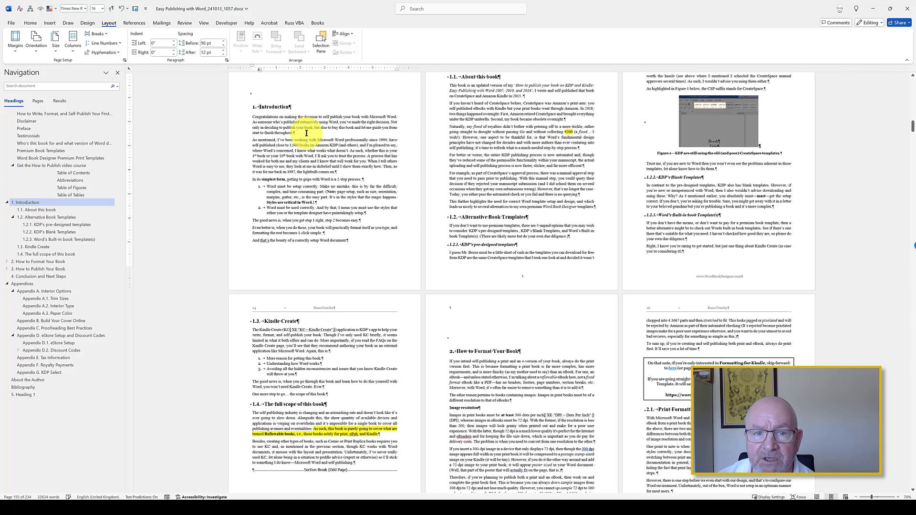
pyautogui.scroll(1, 301, 158)
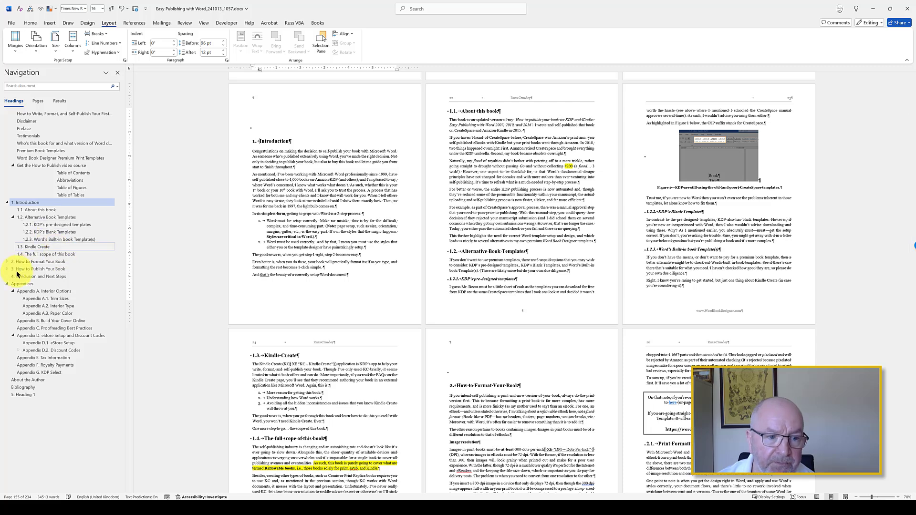
pyautogui.click(24, 261)
pyautogui.click(27, 269)
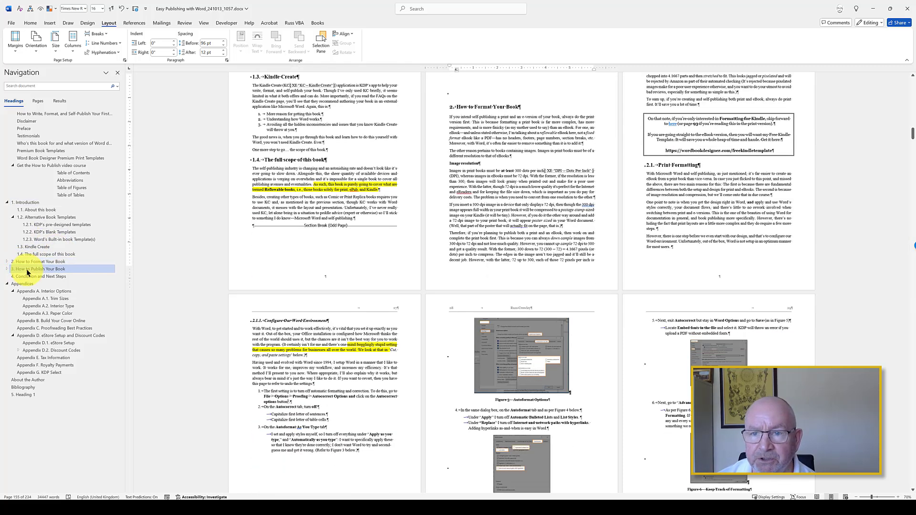
pyautogui.click(27, 277)
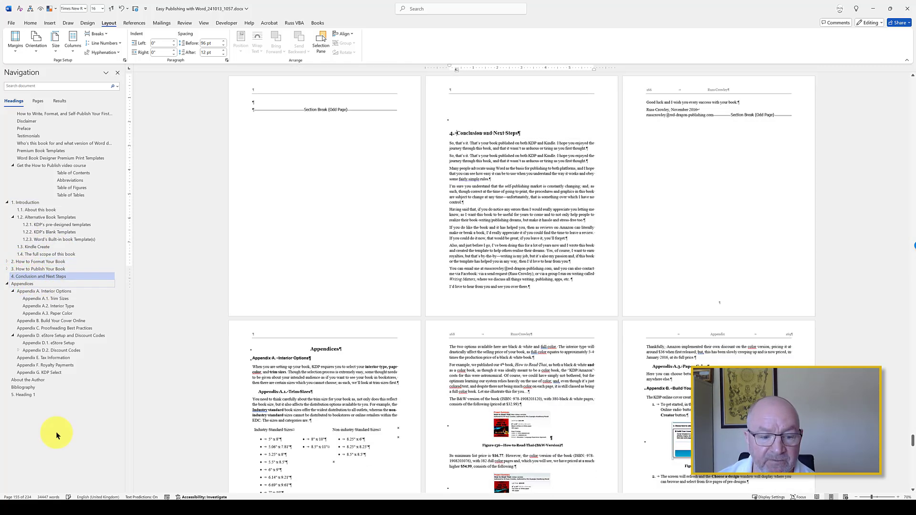
pyautogui.click(345, 378)
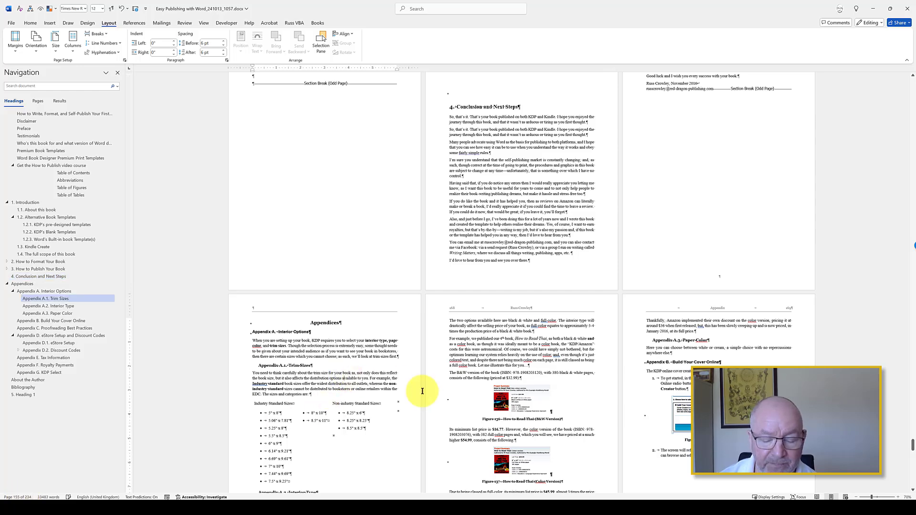
# Step: Go to the end of the document, survey the pages at 20% zoom, and select the book title heading to return to the beginning
pyautogui.hotkey('ctrl', 'End')
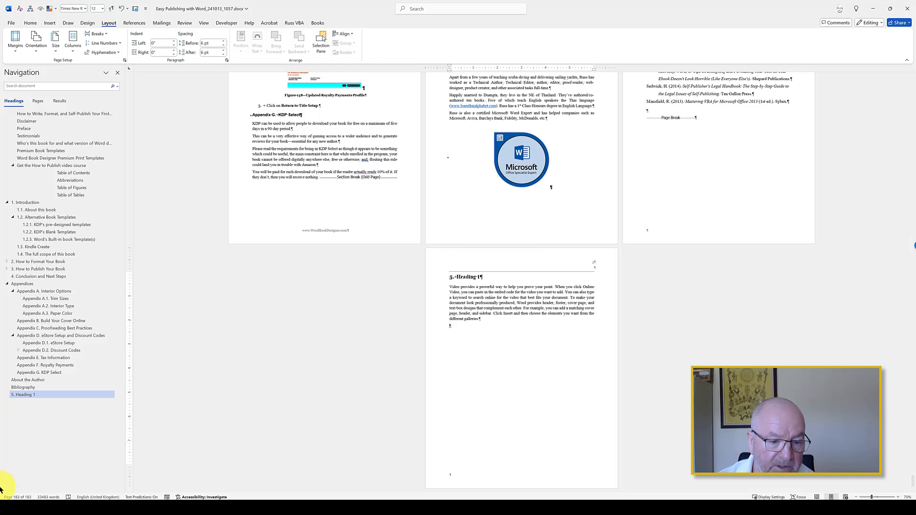
pyautogui.scroll(-5, 580, 279)
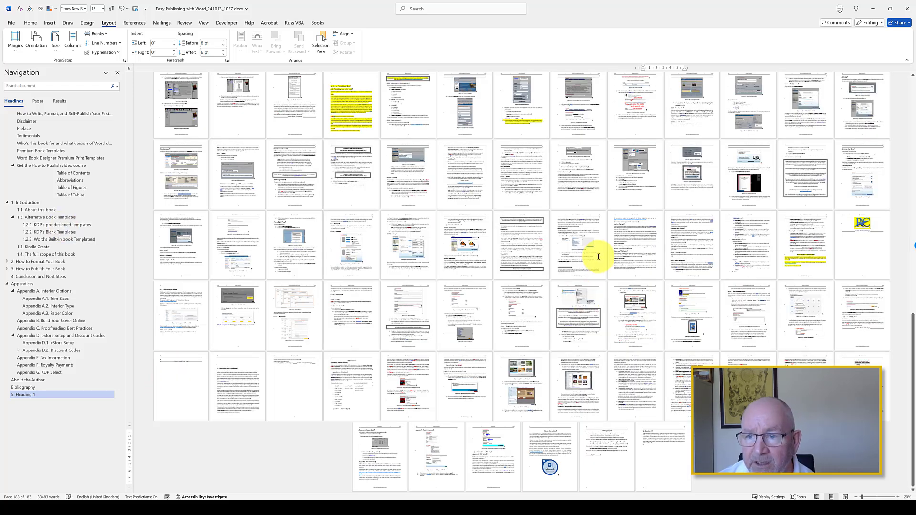
pyautogui.scroll(1, 598, 257)
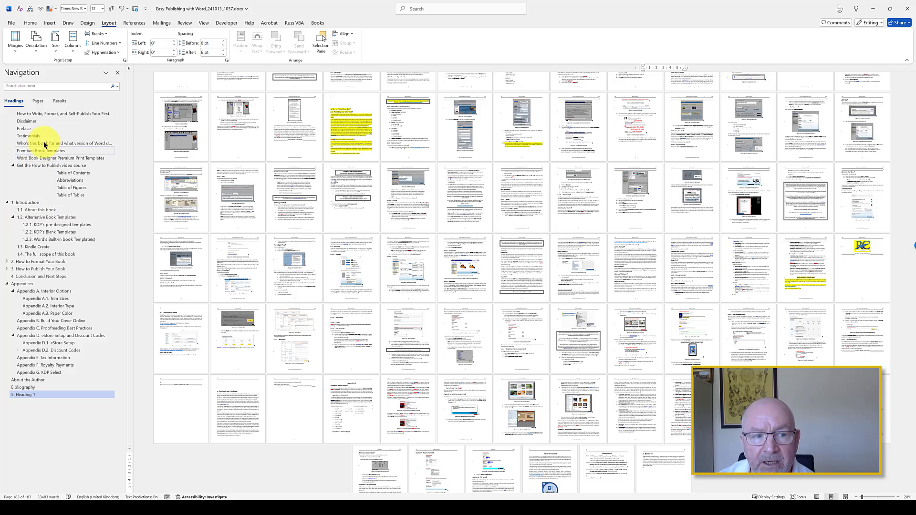
pyautogui.click(96, 193)
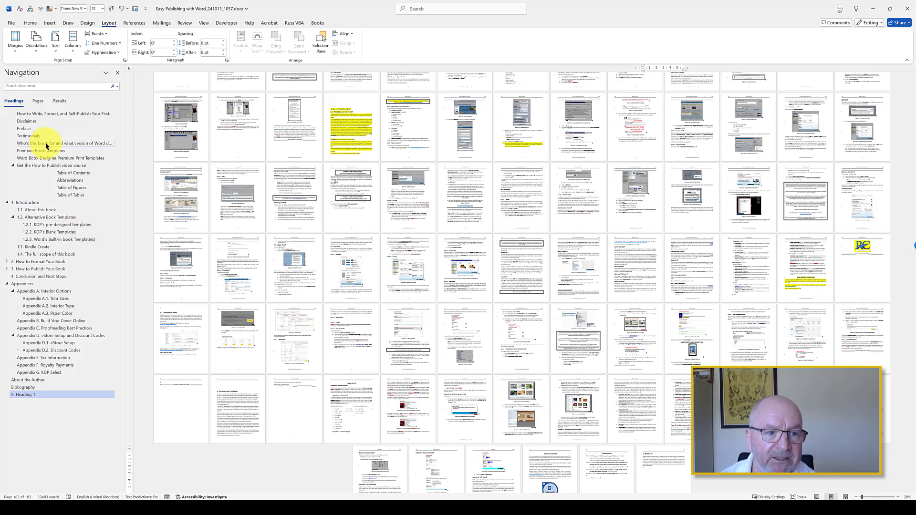
pyautogui.click(47, 114)
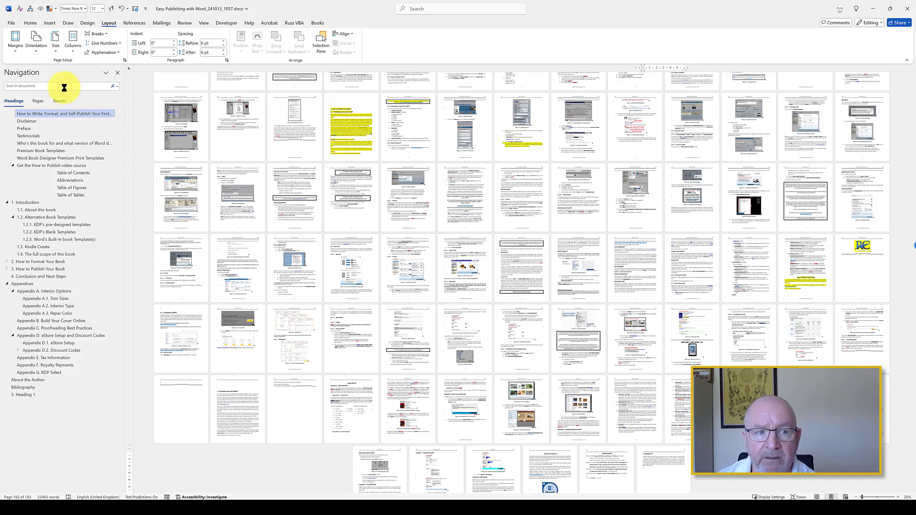